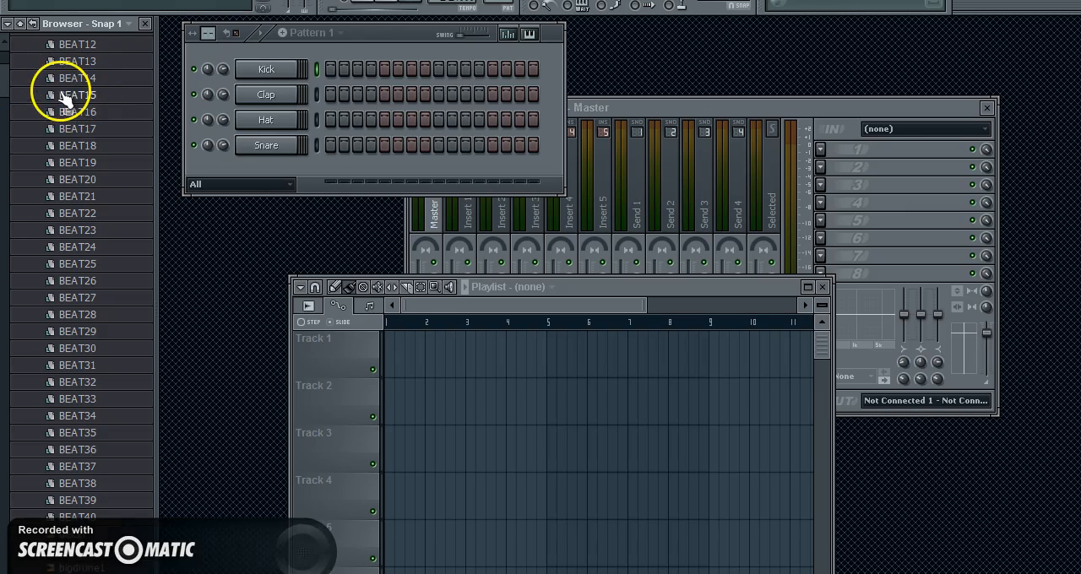
Step: Increase the beats per bar for Pattern 1 to lengthen its step grid
click(211, 34)
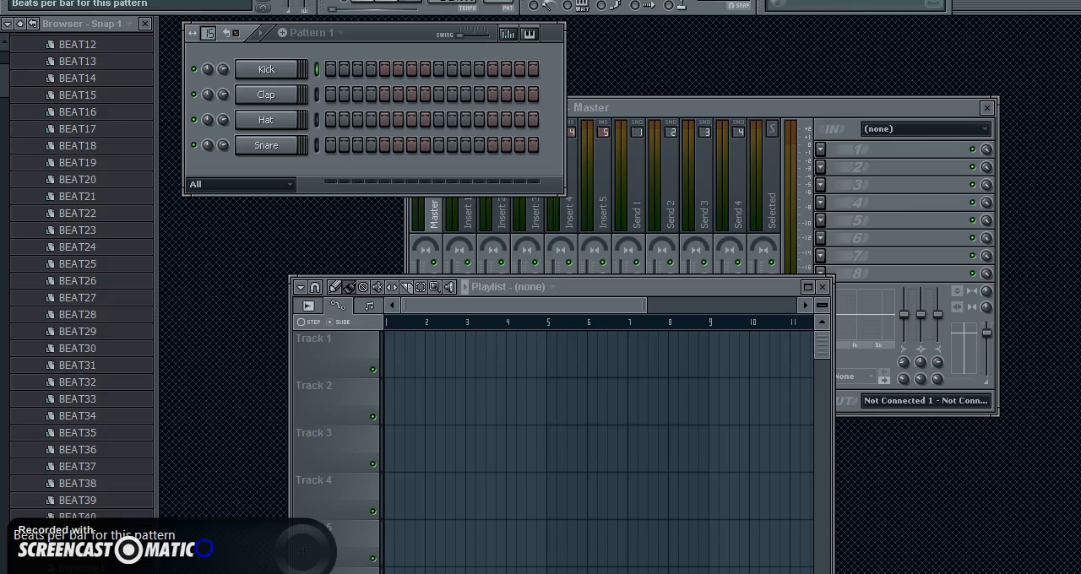
drag(206, 549, 204, 544)
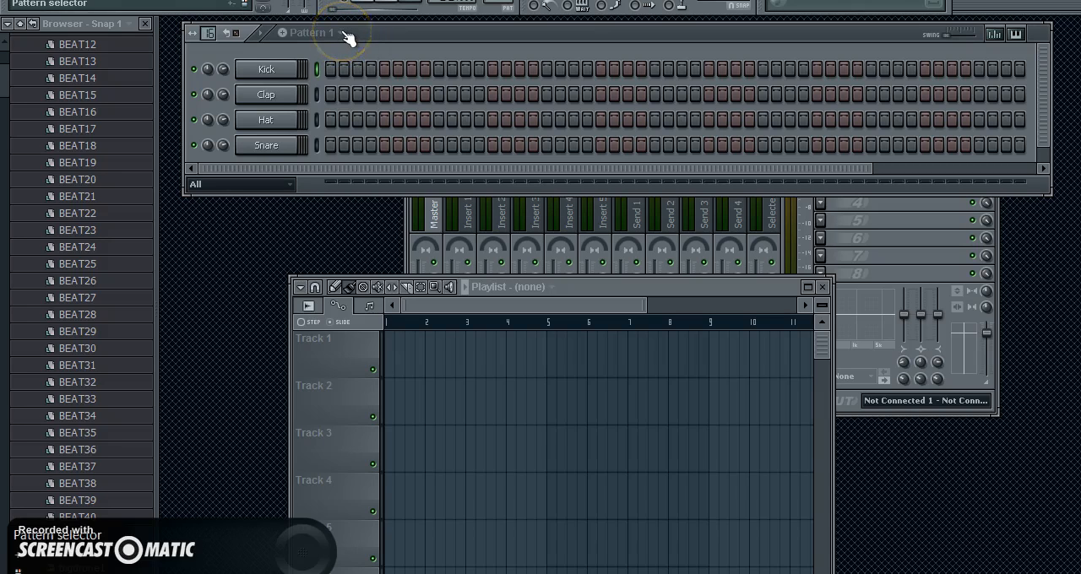
Step: Load the Clap 37_FN sample into the Clap channel and replace it with Clap 46_FN
scroll(97, 169, down, 10)
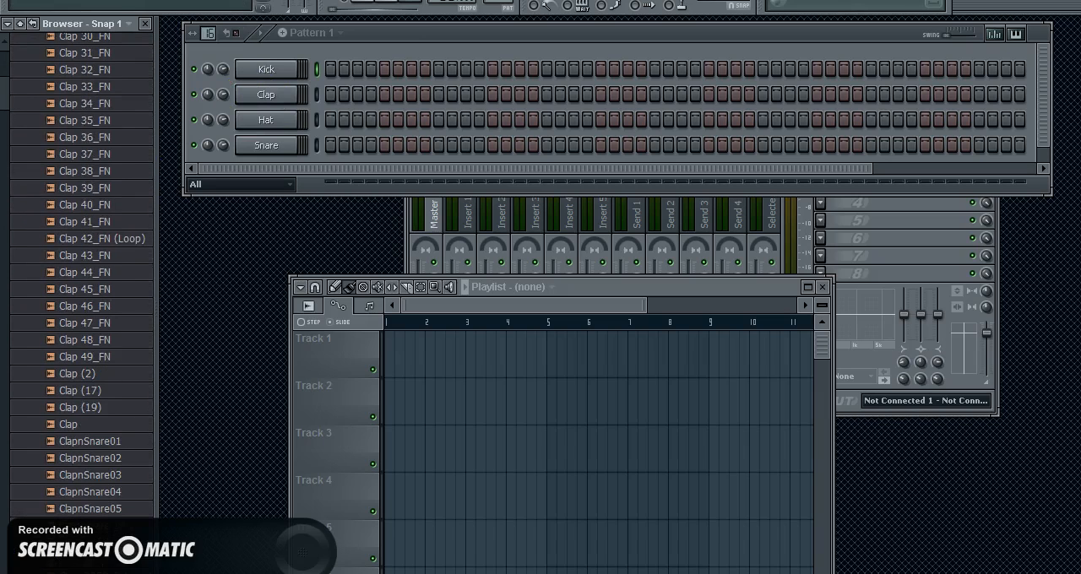
drag(92, 158, 272, 102)
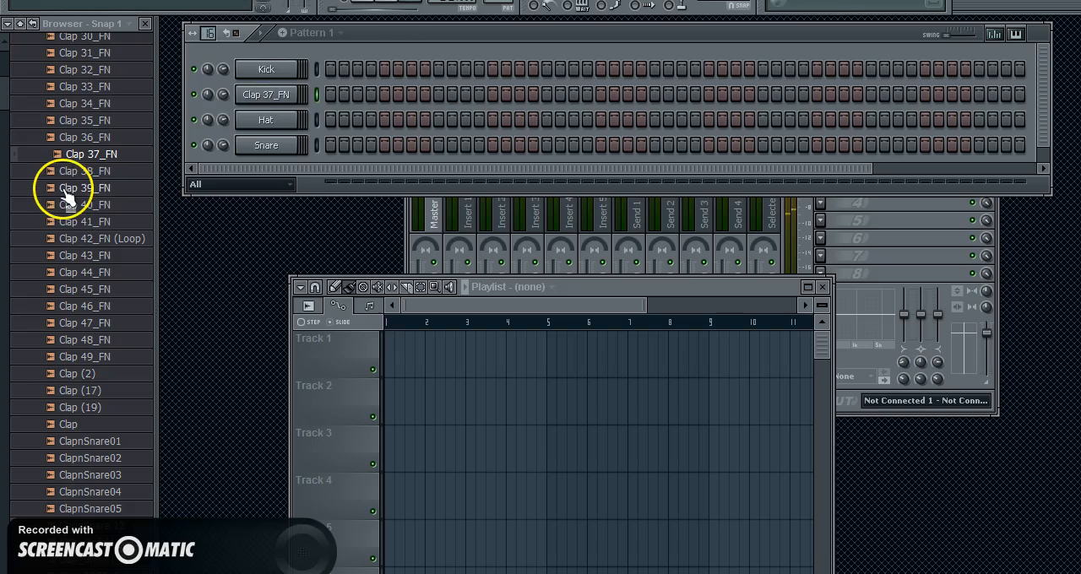
drag(132, 374, 133, 376)
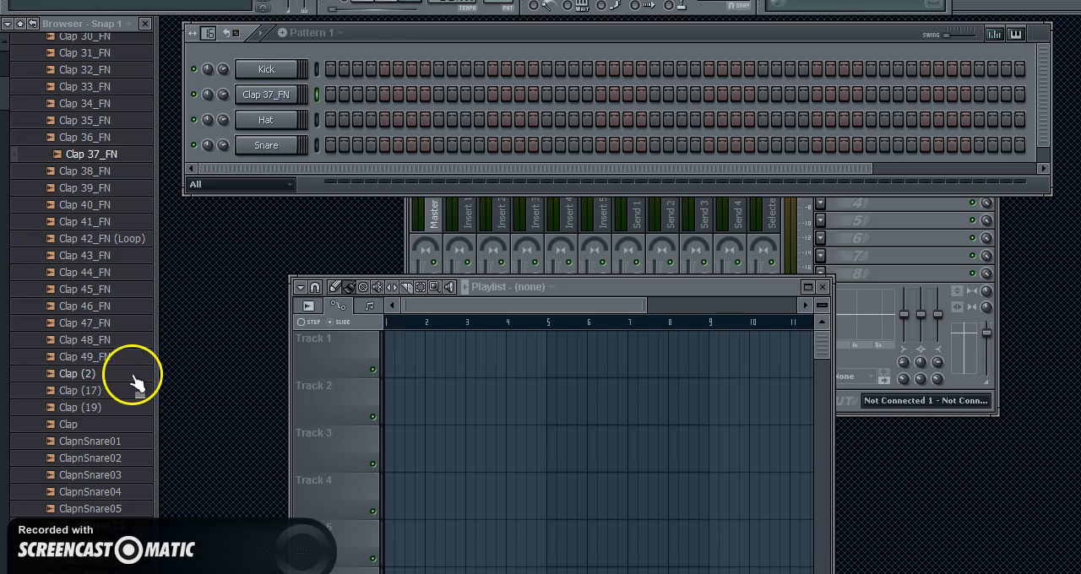
click(100, 306)
drag(102, 308, 263, 95)
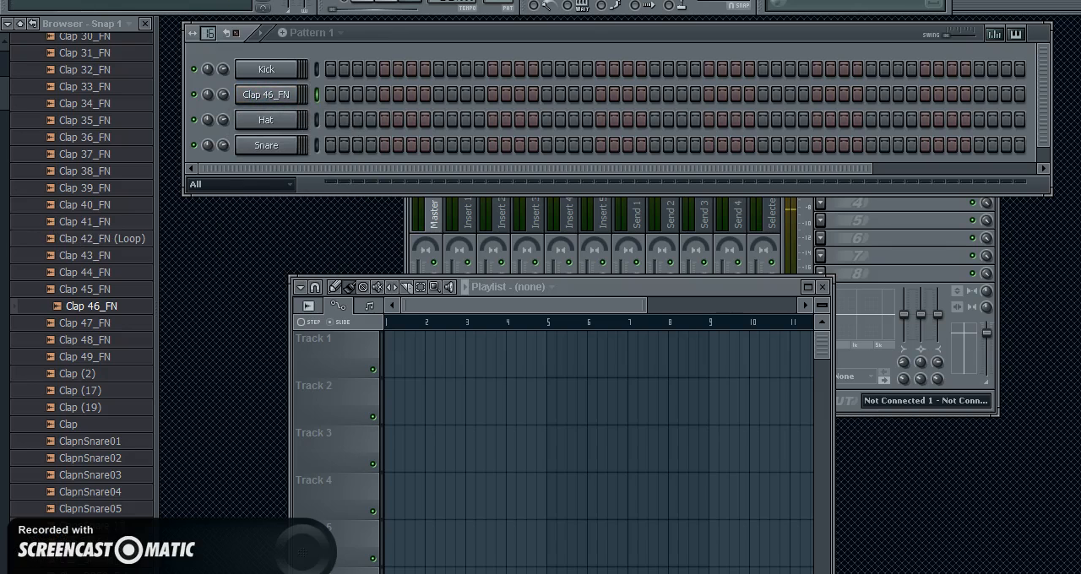
Step: Add a Z3TA+ 2 synthesizer channel to the project
scroll(77, 275, up, 15)
scroll(76, 321, up, 4)
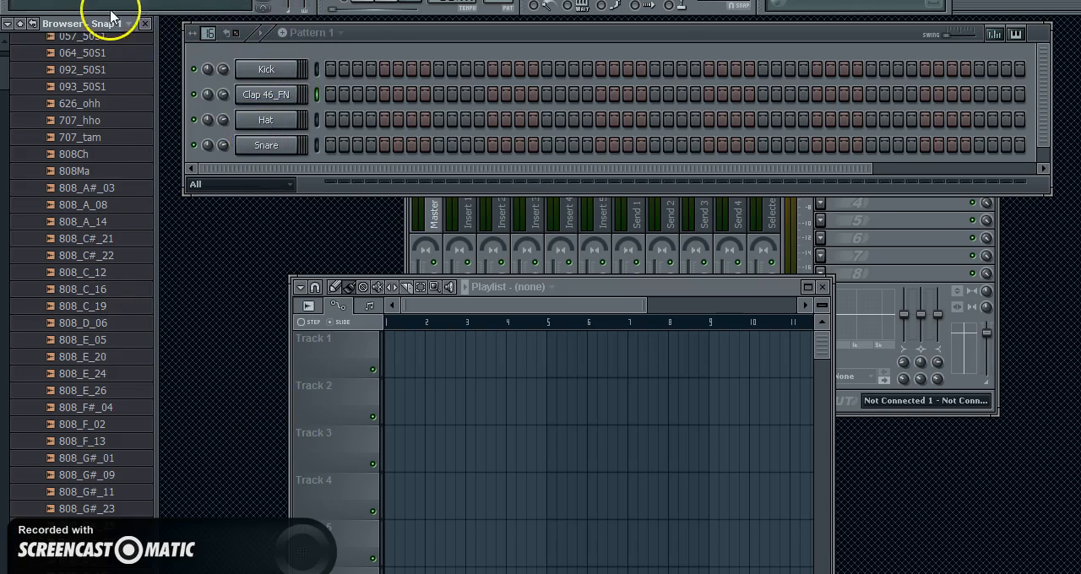
click(88, 0)
mouse_move(105, 0)
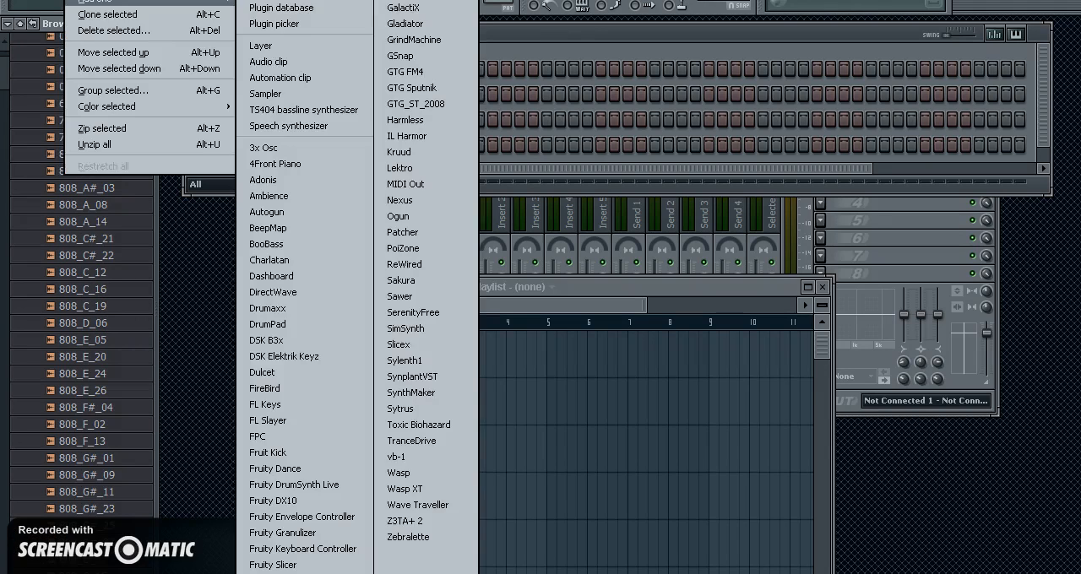
click(440, 522)
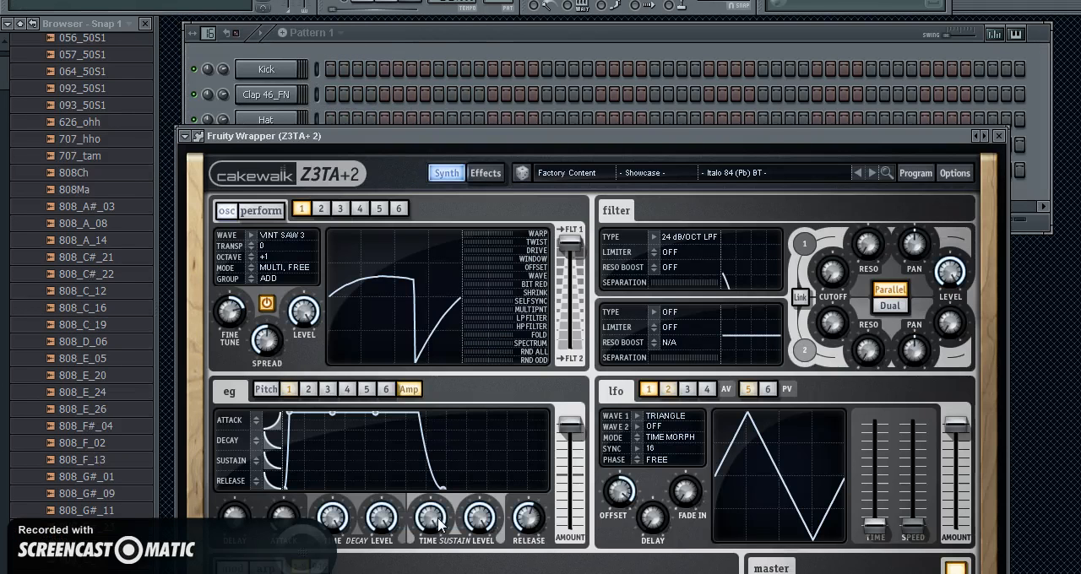
Step: Raise the Z3TA+ 2 filter 1 cutoff to about 124 Hz and bring the step sequencer back to the front
drag(831, 269, 839, 232)
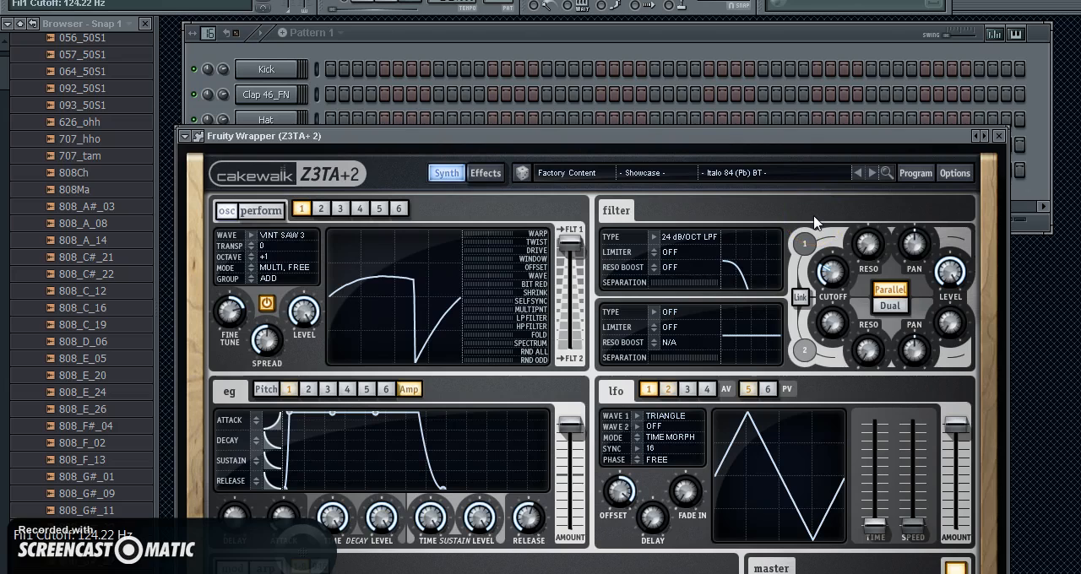
click(527, 40)
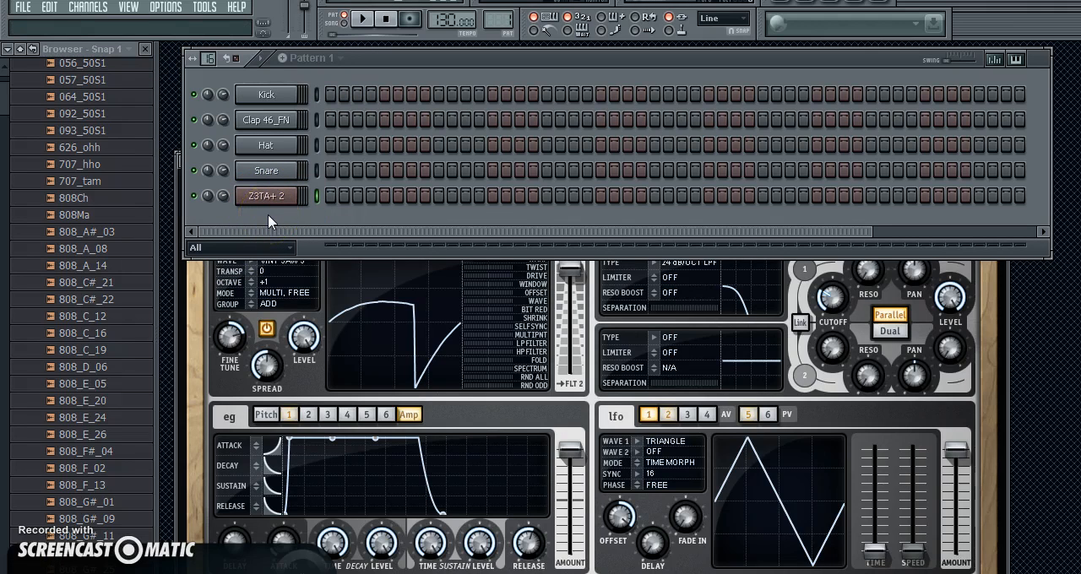
click(279, 199)
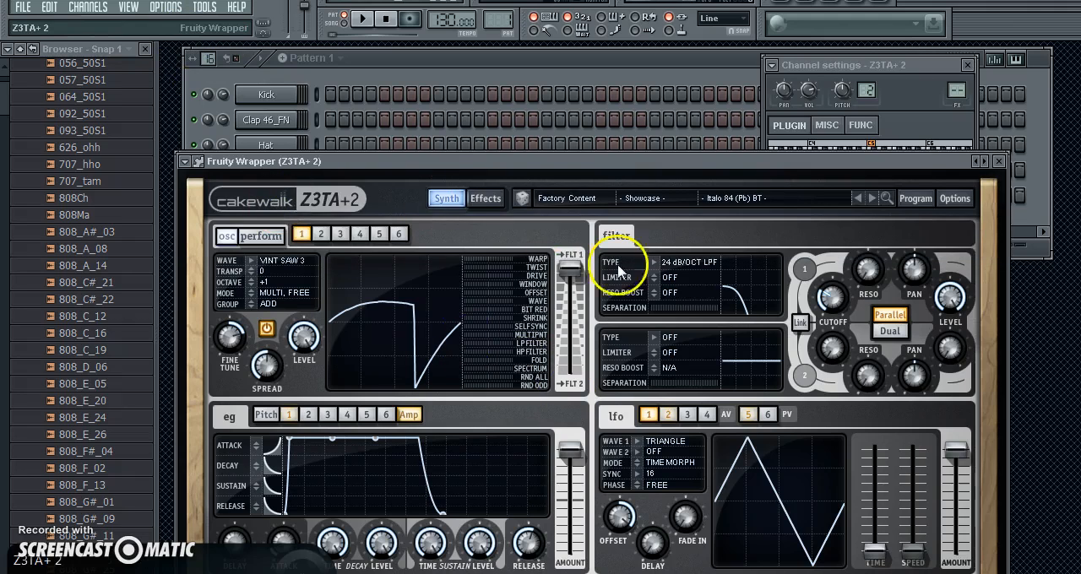
click(407, 54)
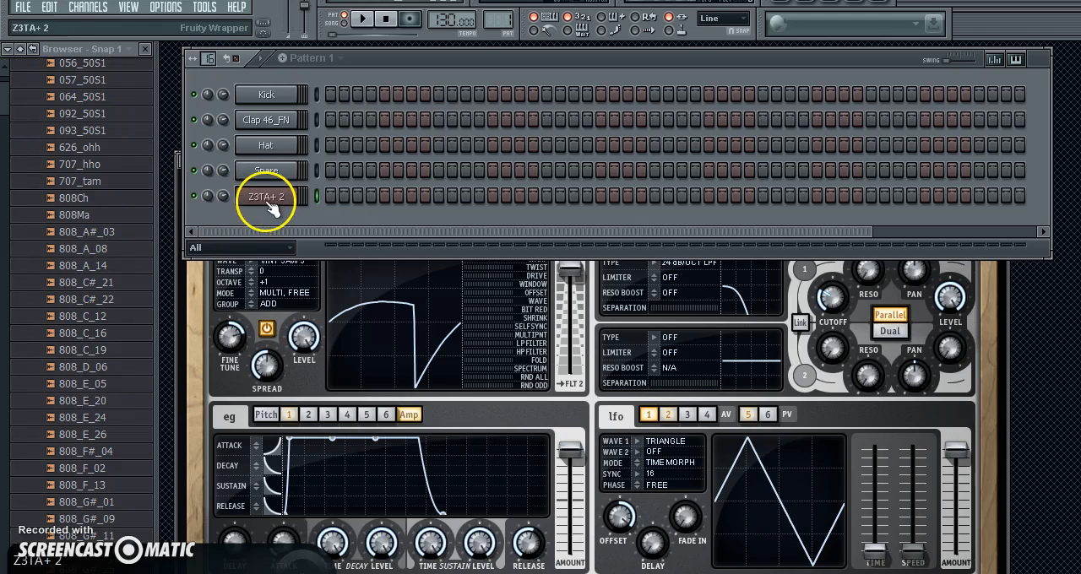
drag(3, 93, 3, 100)
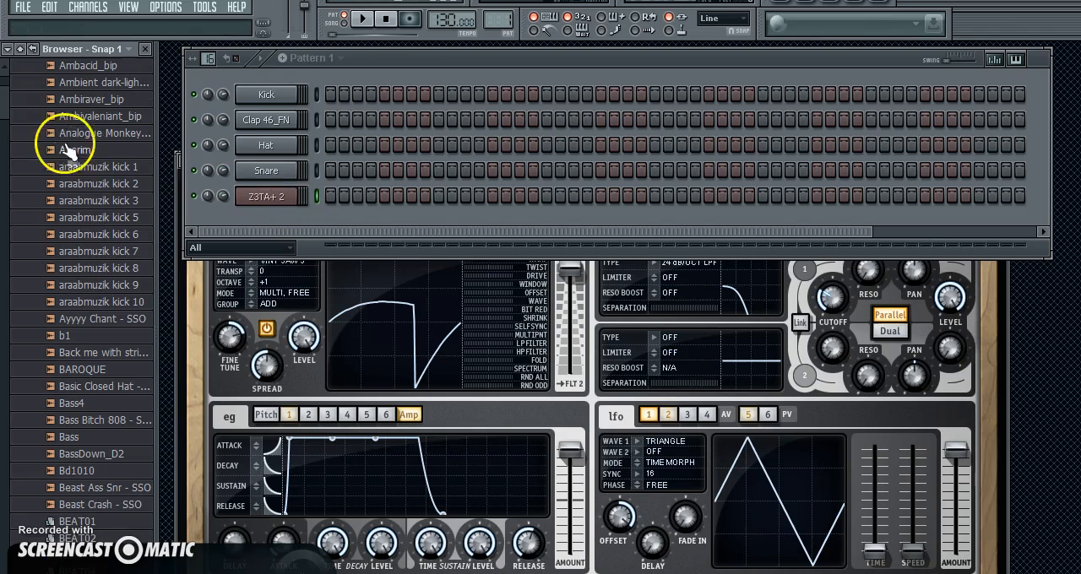
scroll(84, 296, up, 6)
click(88, 6)
mouse_move(85, 19)
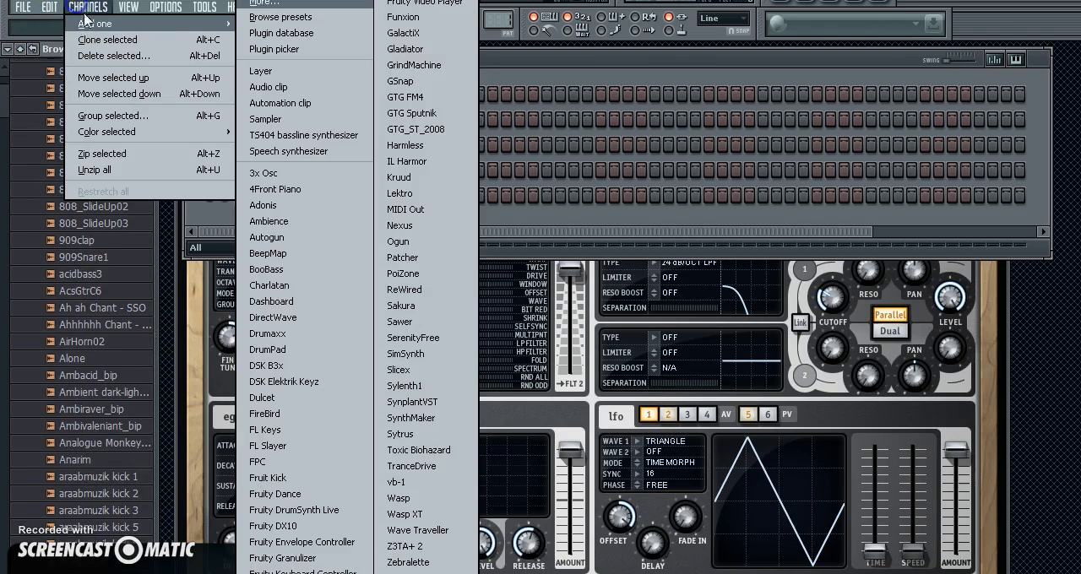
click(590, 57)
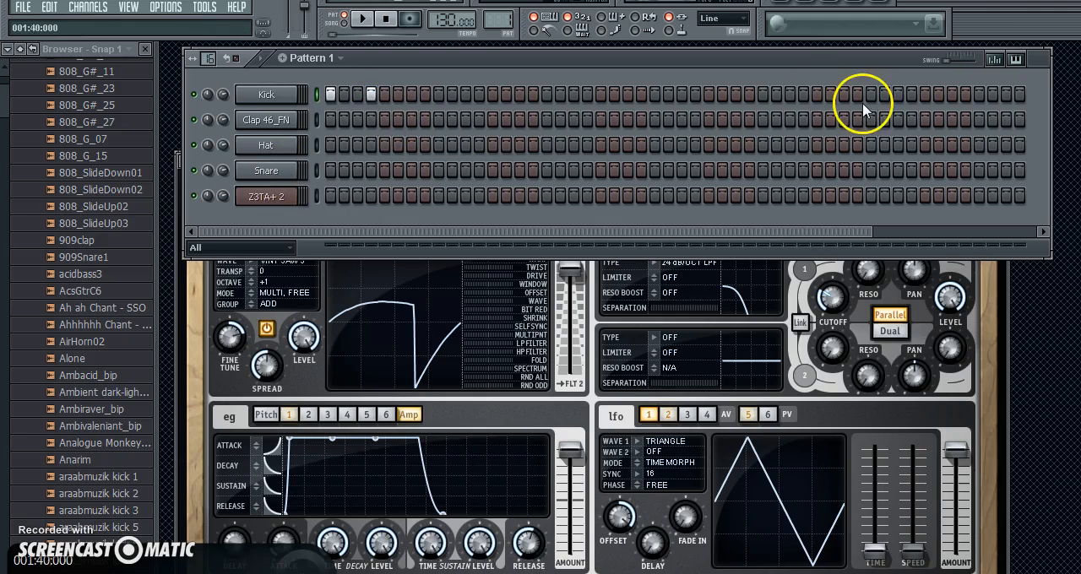
drag(3, 100, 9, 191)
Step: Fill the Kick channel each 4 steps and replace that with a fill each 2 steps
right_click(287, 100)
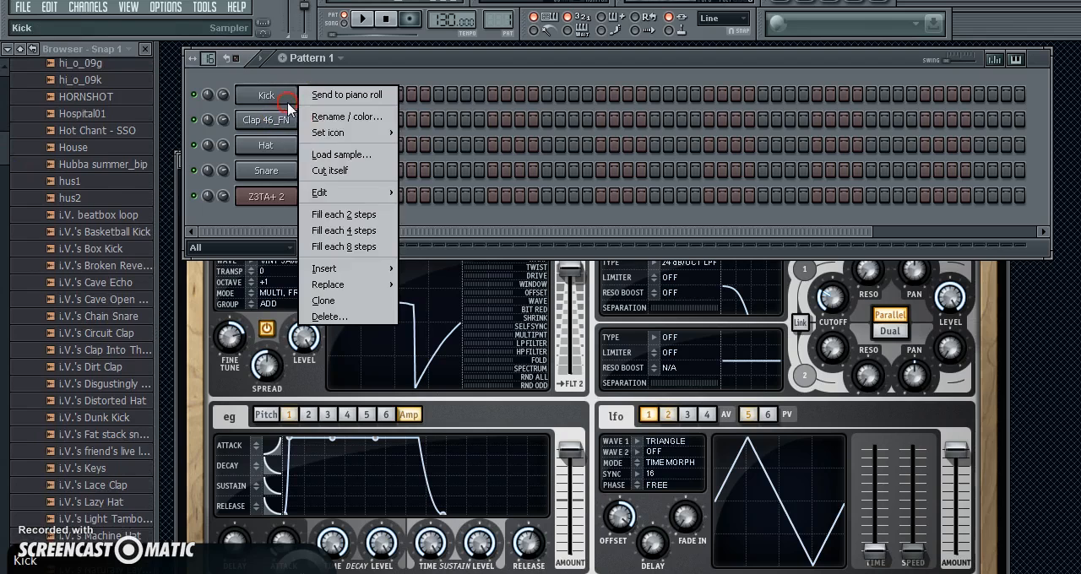
click(344, 230)
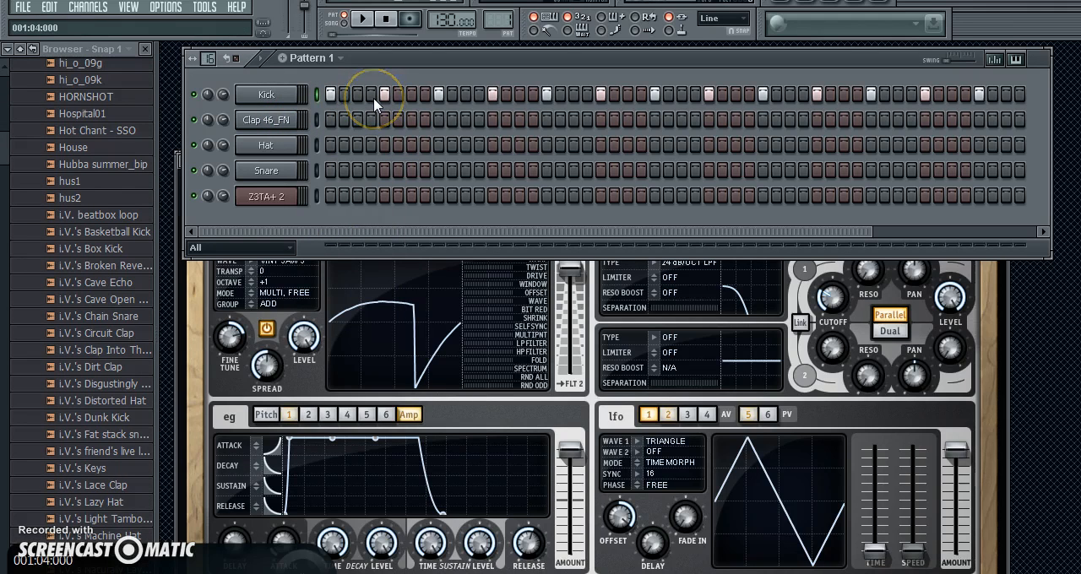
right_click(254, 93)
click(345, 212)
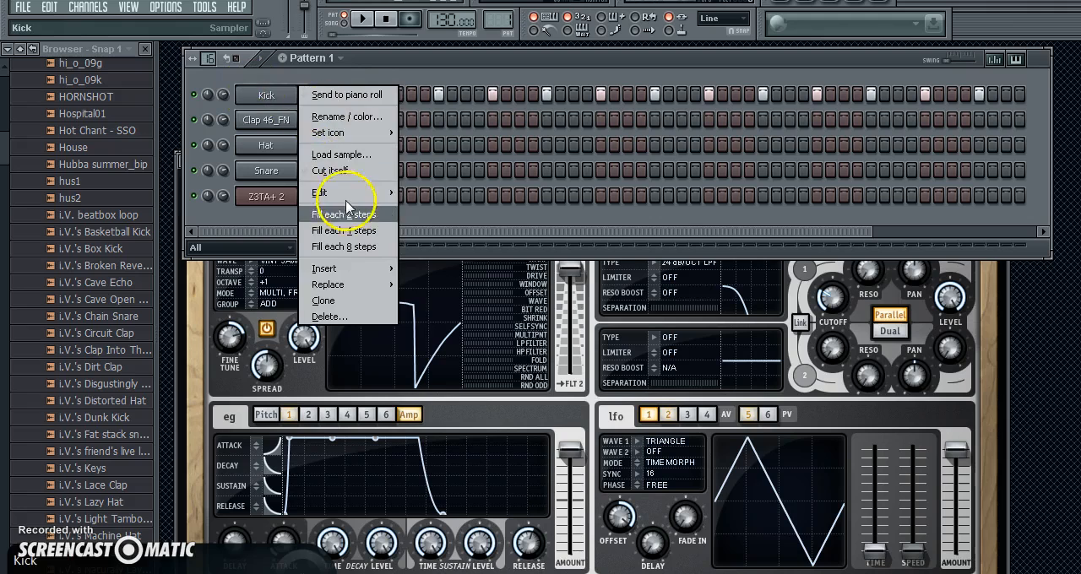
Step: Send the Kick steps to the piano roll, check the notes up to bar 2, and close the piano roll
right_click(282, 93)
click(317, 101)
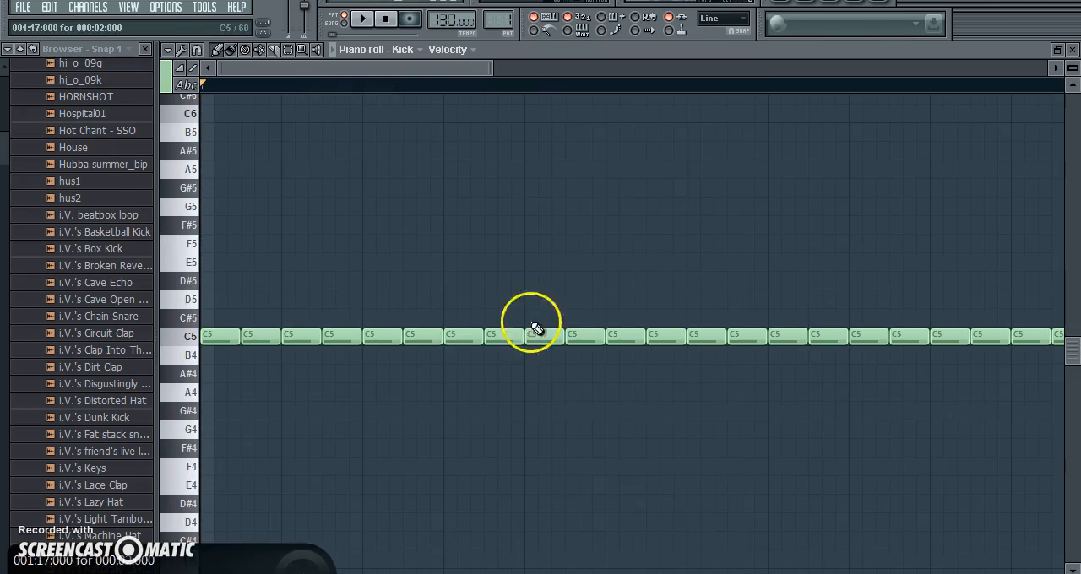
drag(430, 73, 616, 74)
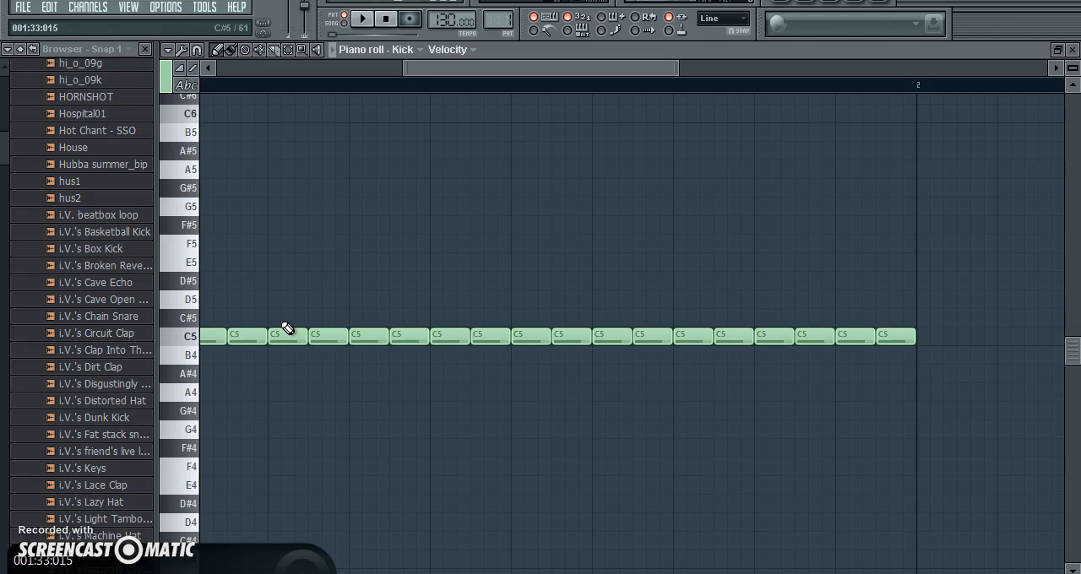
click(1073, 50)
click(270, 197)
drag(5, 135, 6, 189)
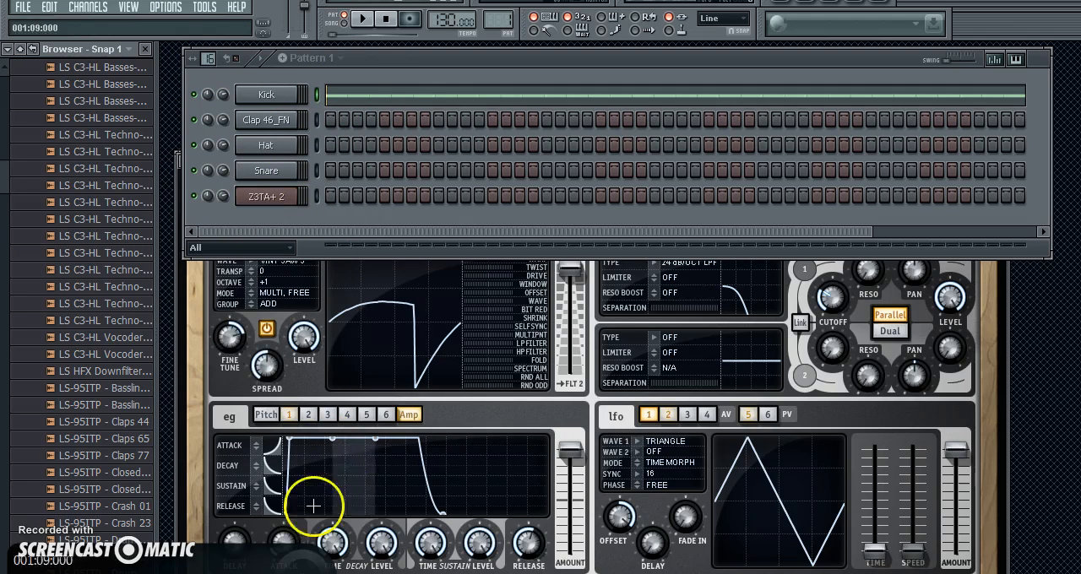
Step: Try to split Pattern 1 by channel with only the Kick channel filled
click(335, 60)
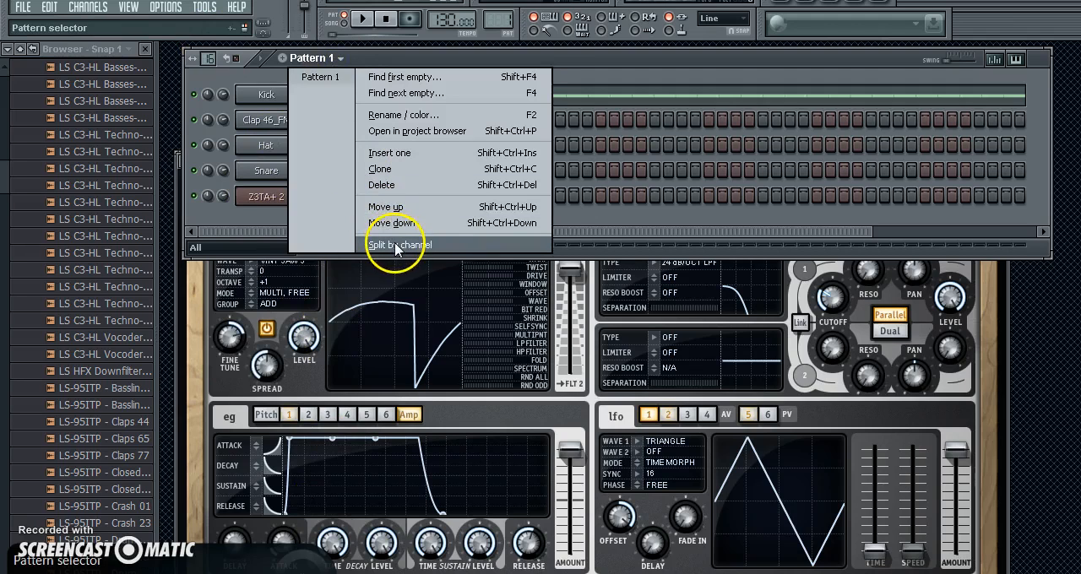
click(435, 251)
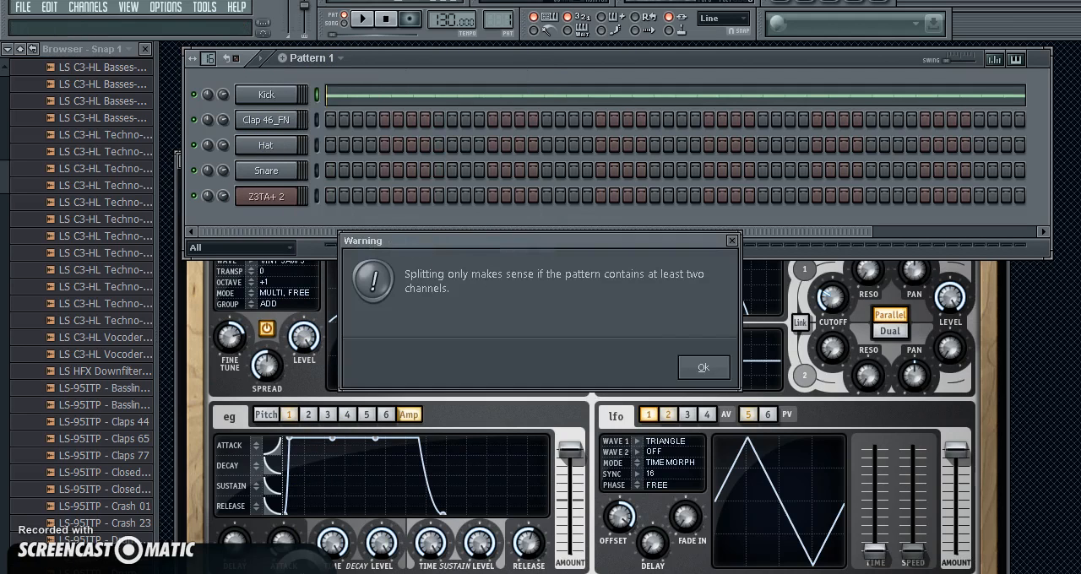
click(702, 372)
Step: Enter steps along the Clap 46_FN row and split Pattern 1 by channel
click(297, 119)
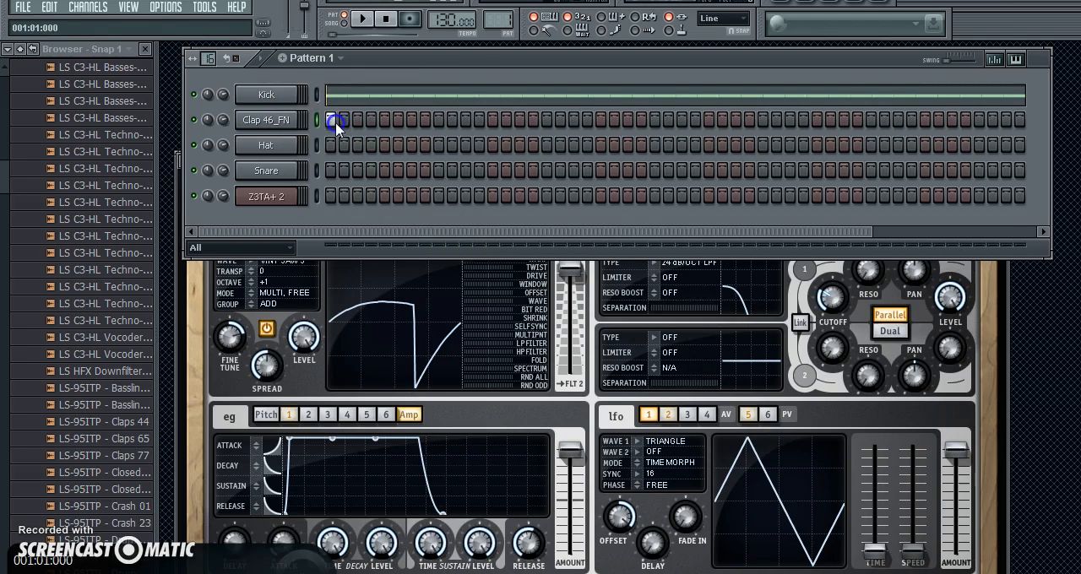
drag(336, 123, 669, 124)
click(343, 57)
click(426, 245)
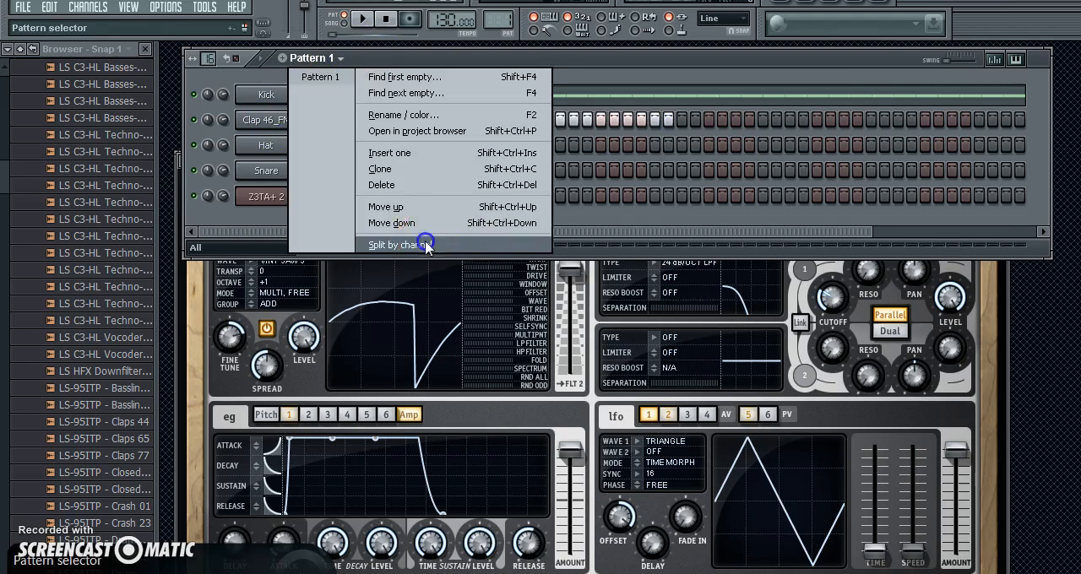
click(316, 58)
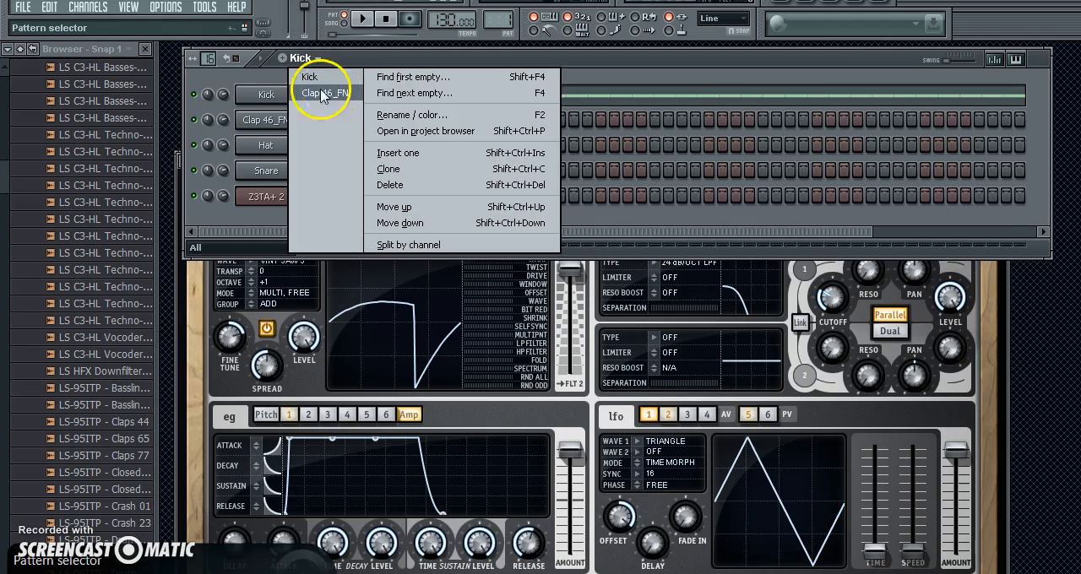
click(248, 217)
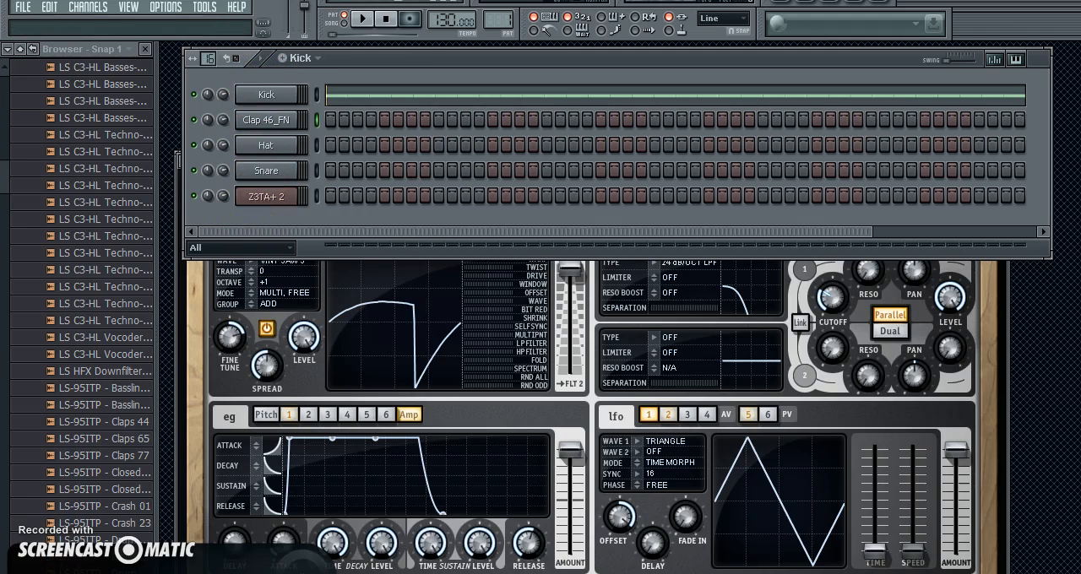
click(301, 59)
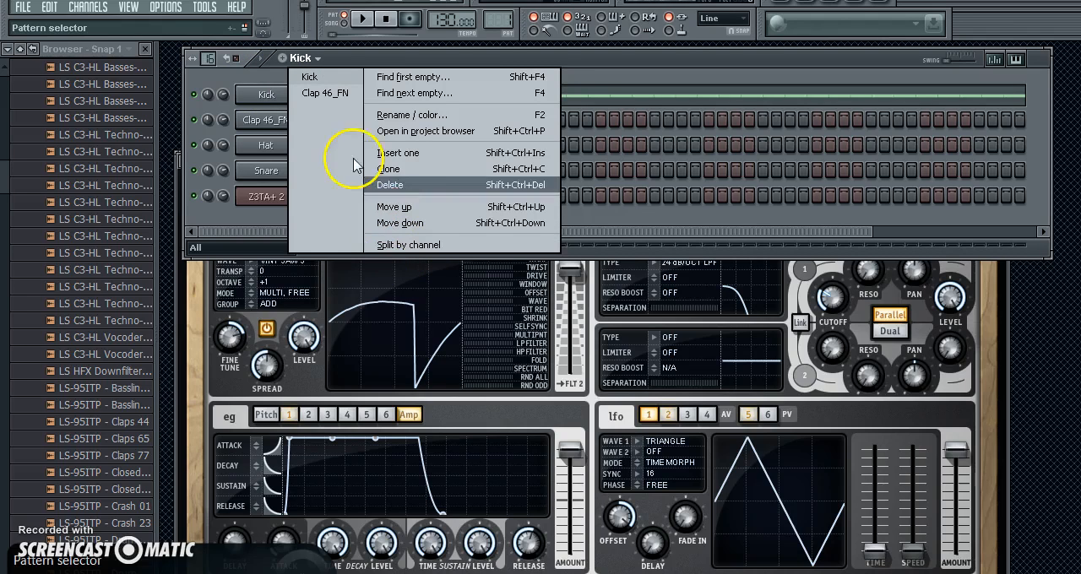
click(221, 74)
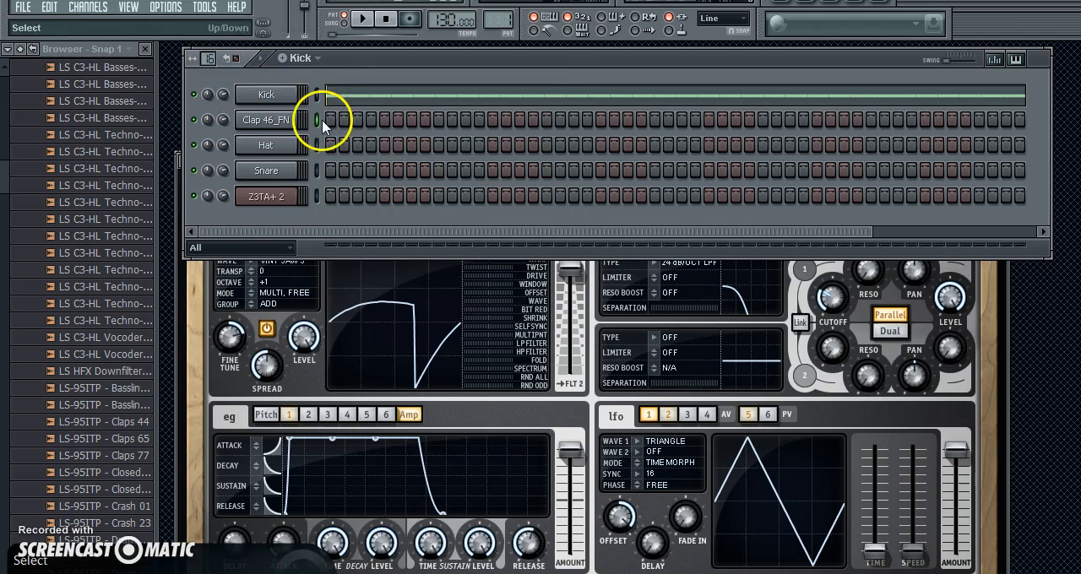
Step: Open the playlist and move its window up over the step sequencer
click(128, 7)
click(131, 34)
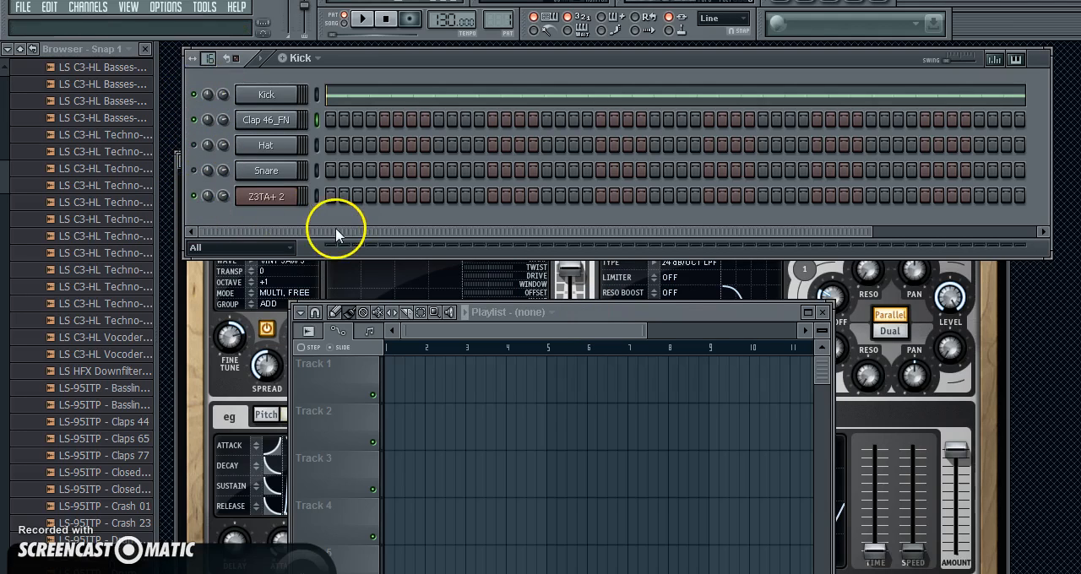
drag(596, 316, 648, 140)
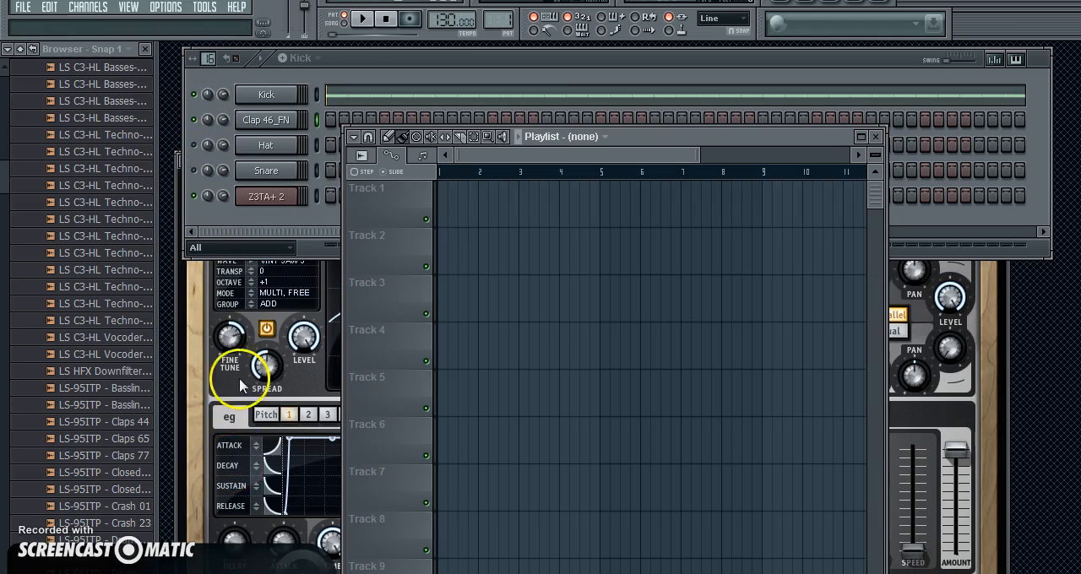
Step: Maximize the playlist window and zoom out its timeline to show about 20 bars
click(193, 146)
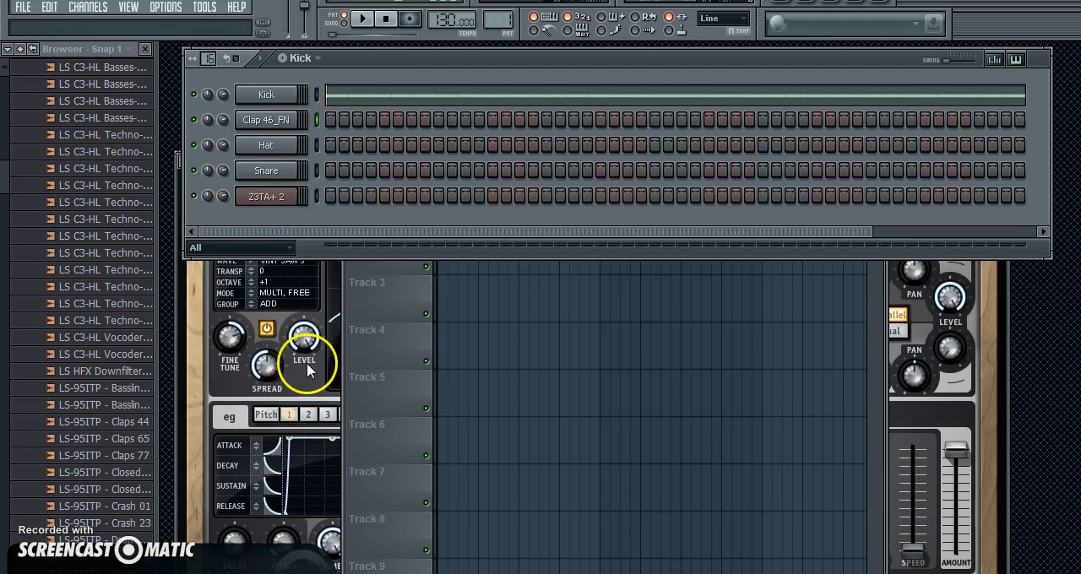
click(388, 570)
double_click(632, 139)
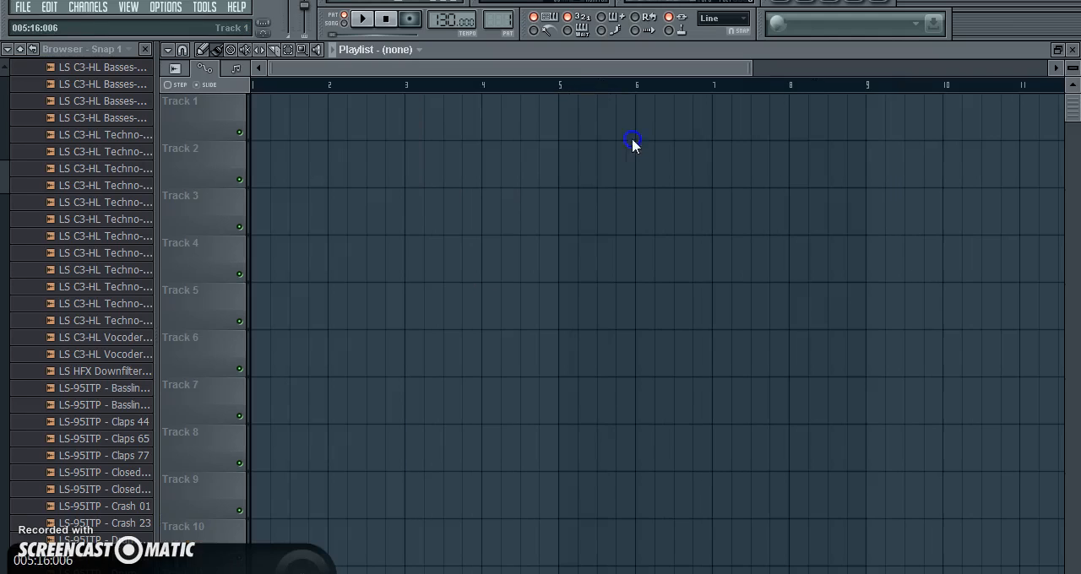
scroll(639, 137, down, 2)
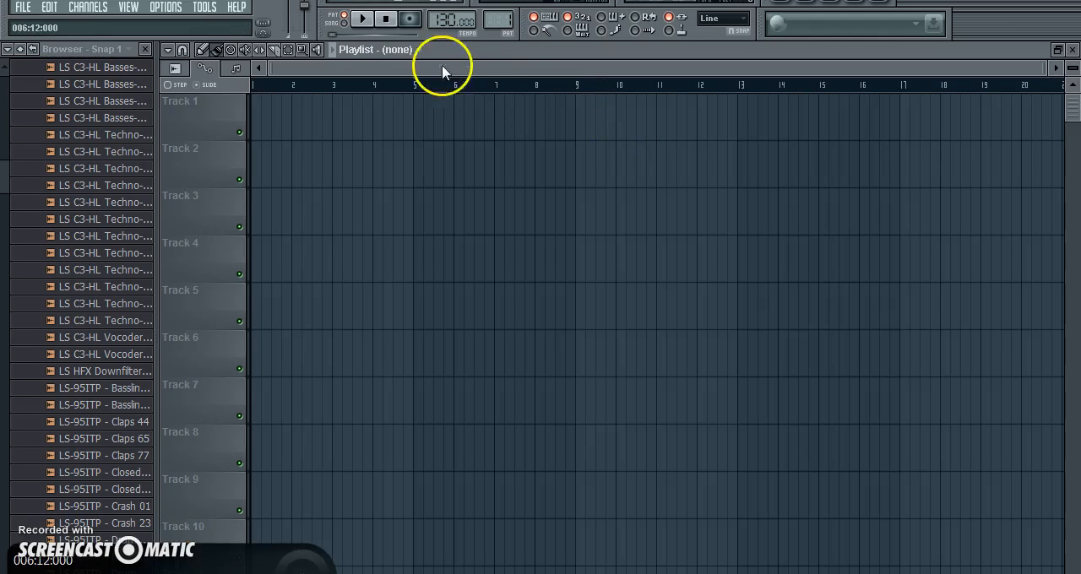
Step: Place the Kick pattern clip on Track 1 and the Clap 46_FN clip on Track 2, both starting at bar 1
click(413, 52)
click(413, 80)
click(277, 116)
click(412, 50)
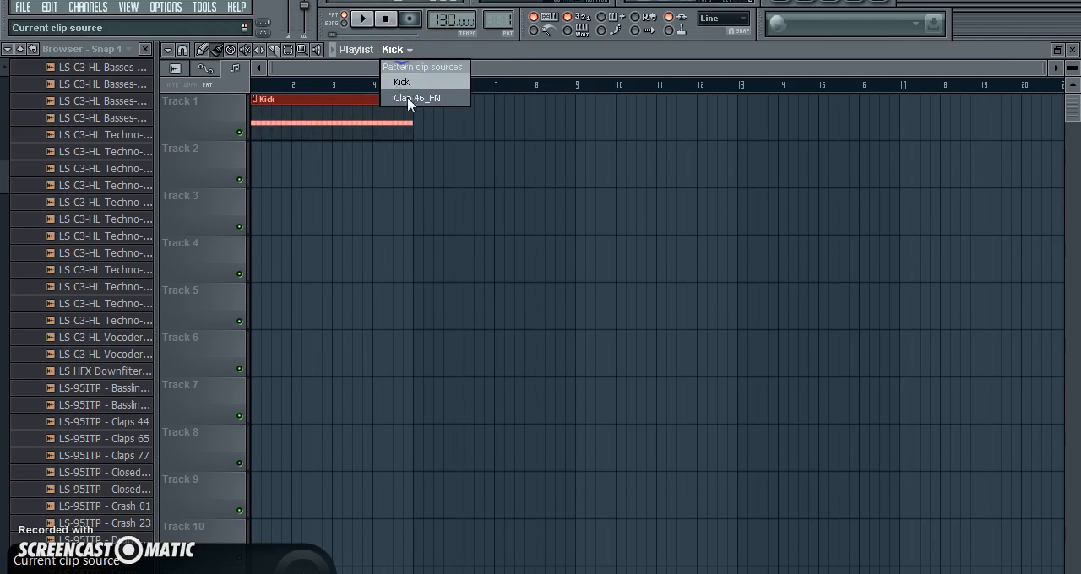
click(405, 97)
drag(316, 166, 208, 173)
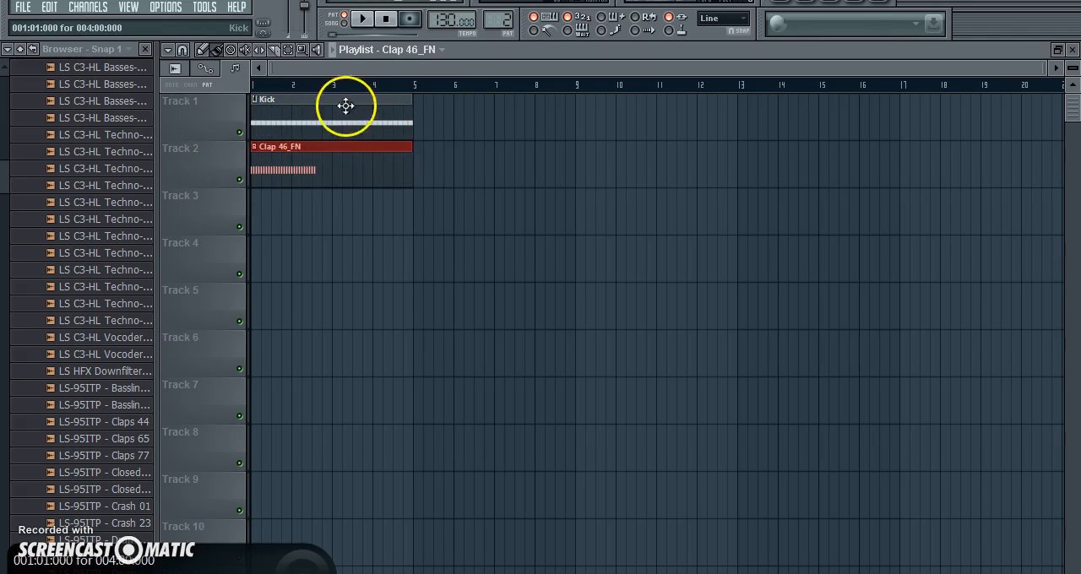
Step: Play back the Kick and Clap arrangement, stop it, and restore the playlist from its maximized size
click(365, 21)
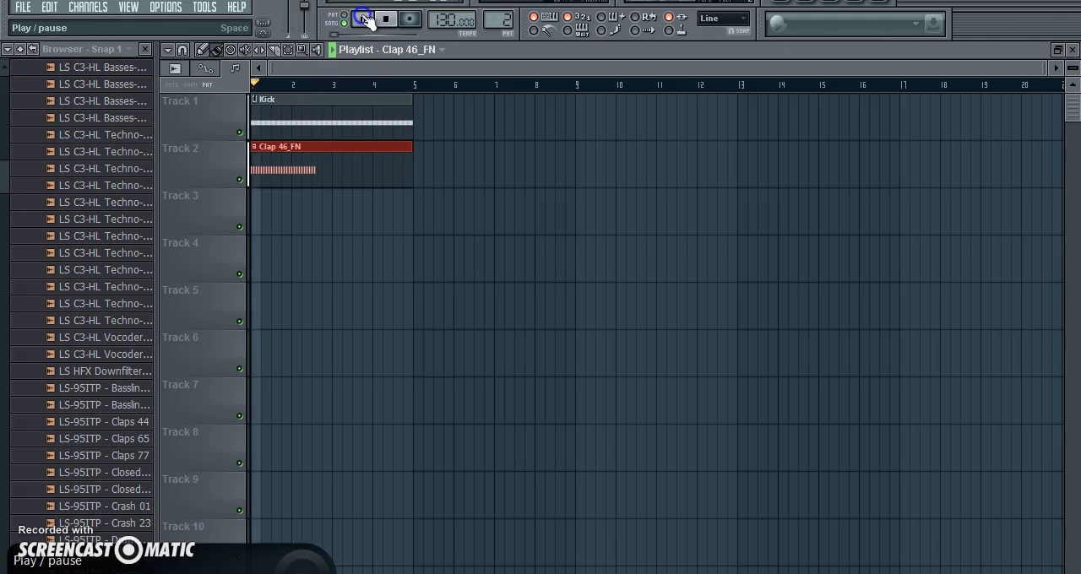
click(392, 19)
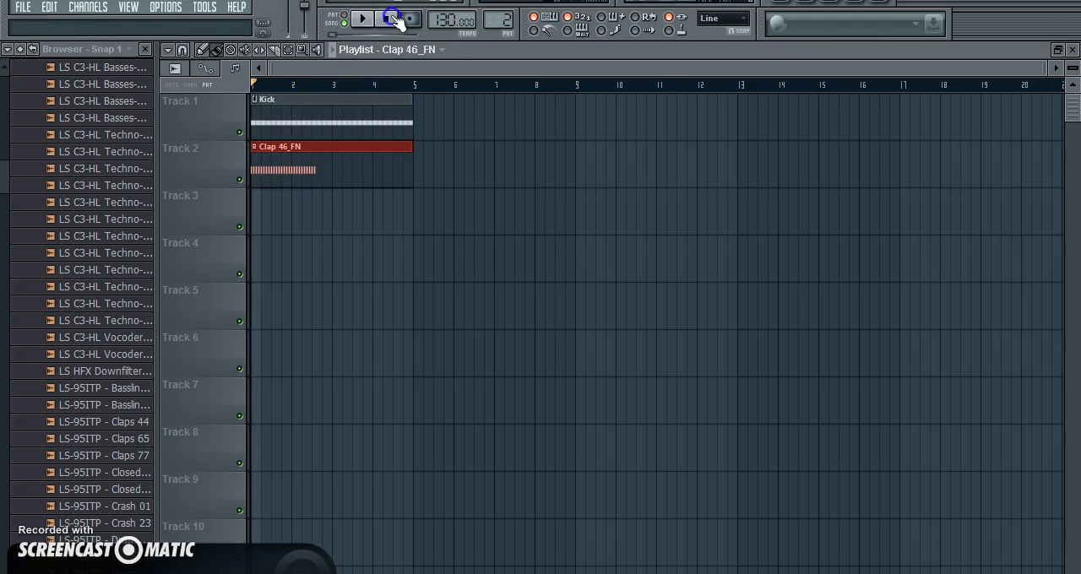
double_click(488, 56)
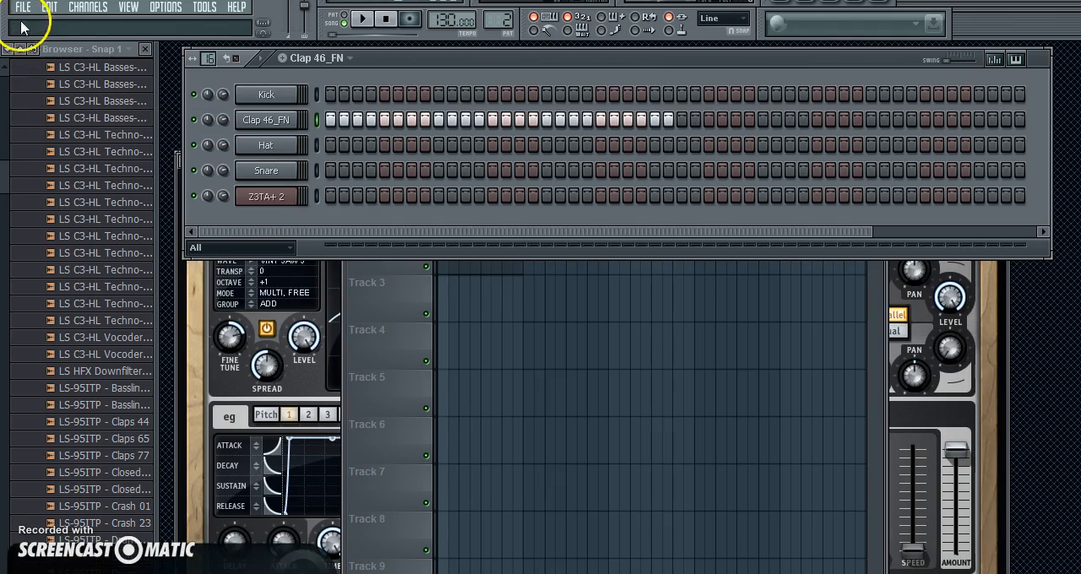
Step: Replace the Snare channel with the Fruity Granulizer generator
right_click(272, 168)
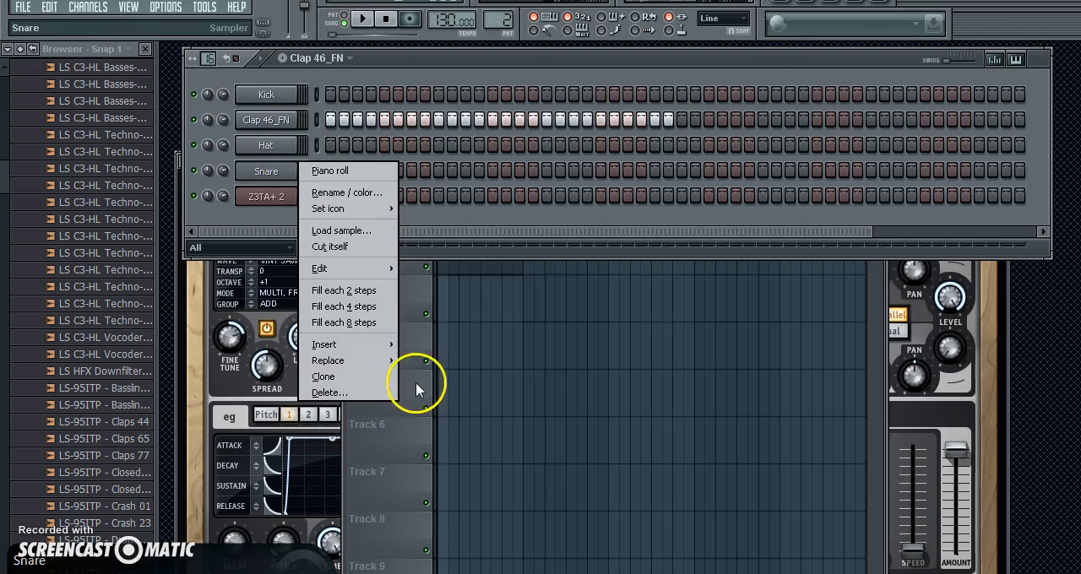
mouse_move(359, 361)
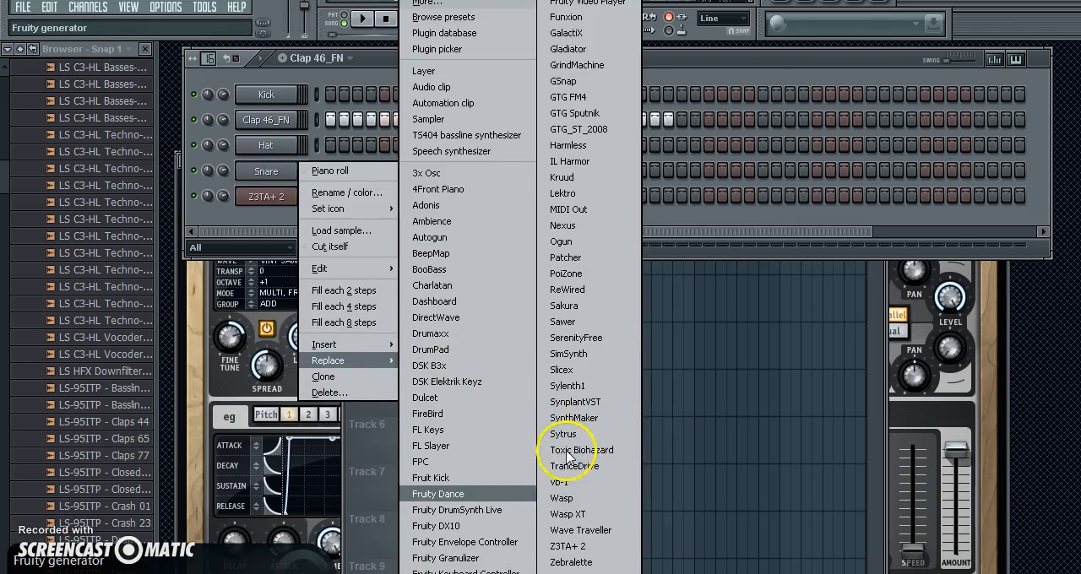
click(475, 554)
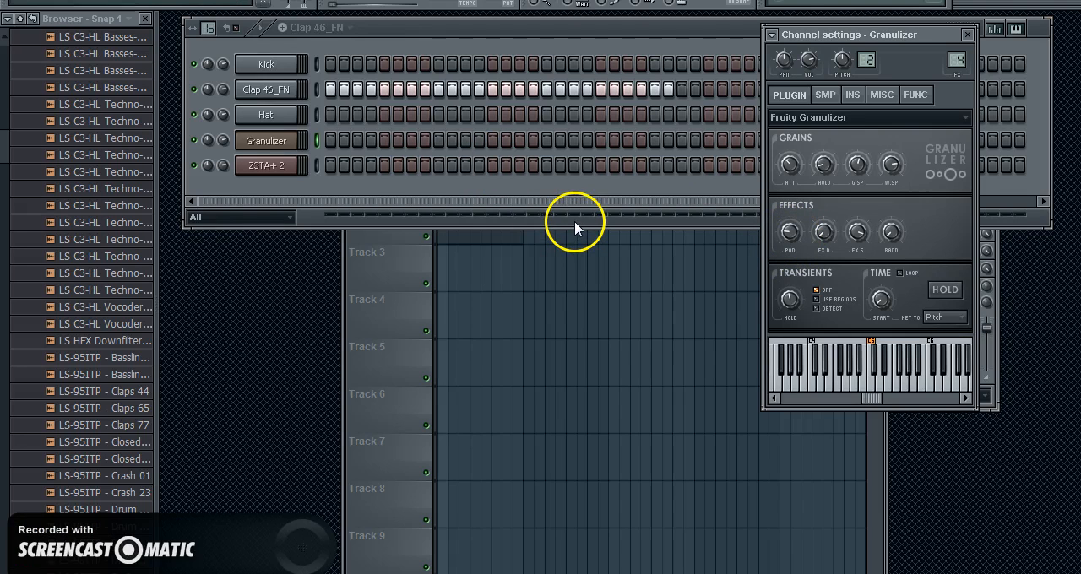
Step: Adjust the Granulizer's wave spacing and lower its effects pan amount
click(206, 140)
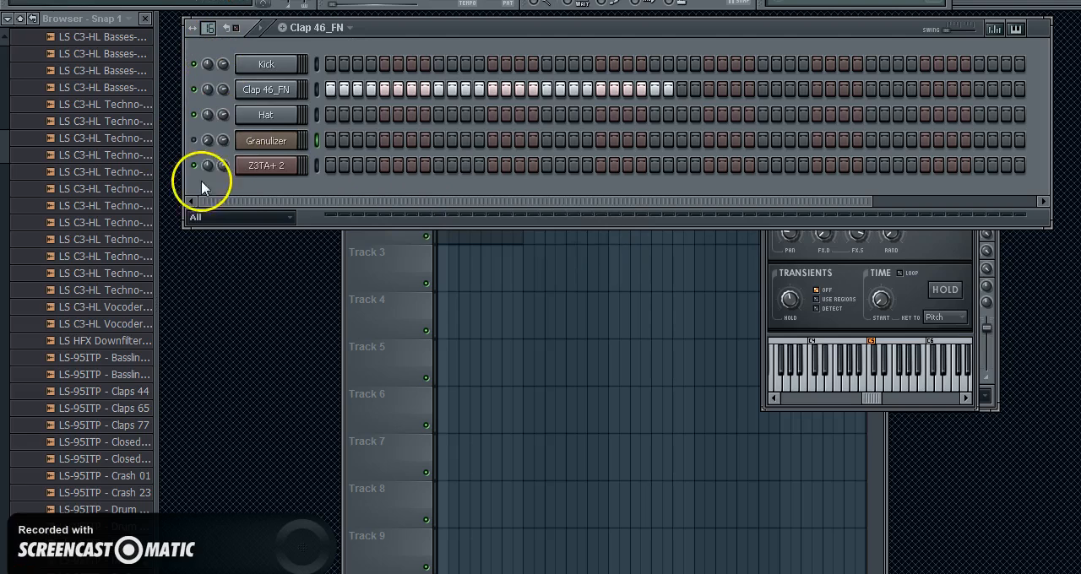
click(949, 265)
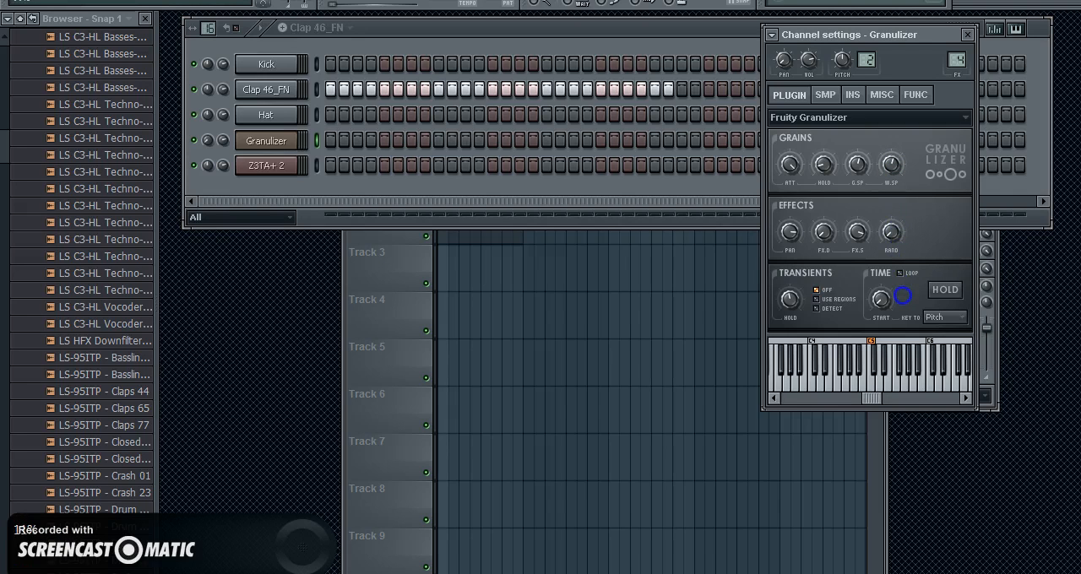
click(894, 166)
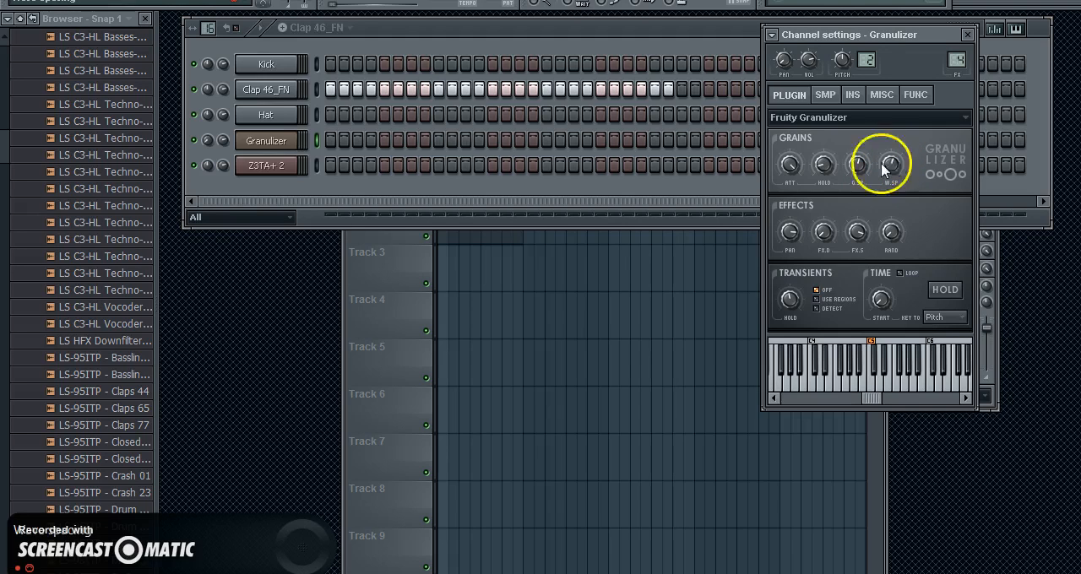
drag(795, 232, 792, 349)
drag(889, 161, 891, 143)
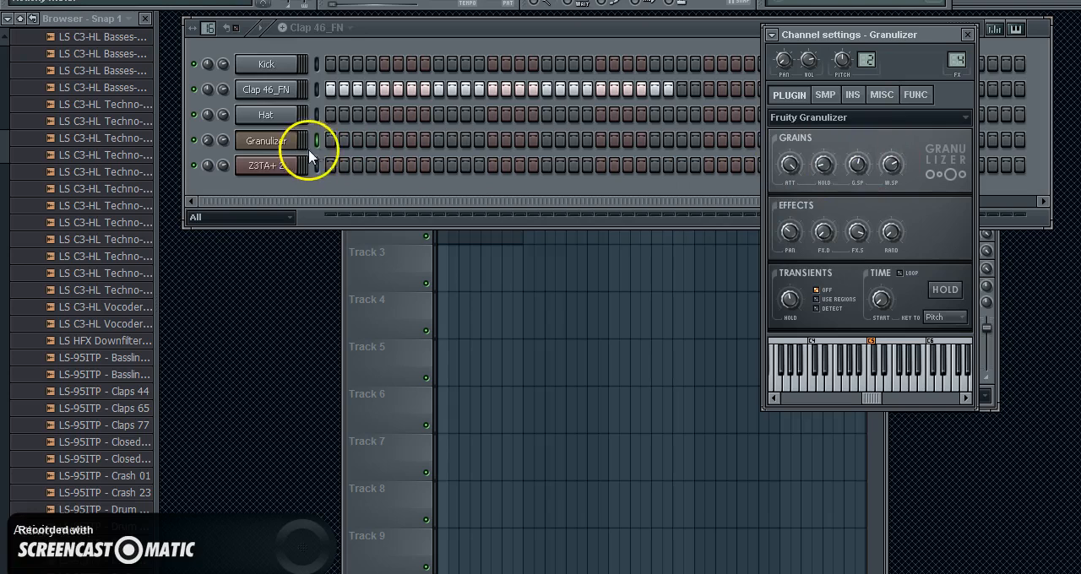
Step: Load the "bonobo terrapin intro sample" MP3 from the Desktop into the Granulizer channel
right_click(281, 146)
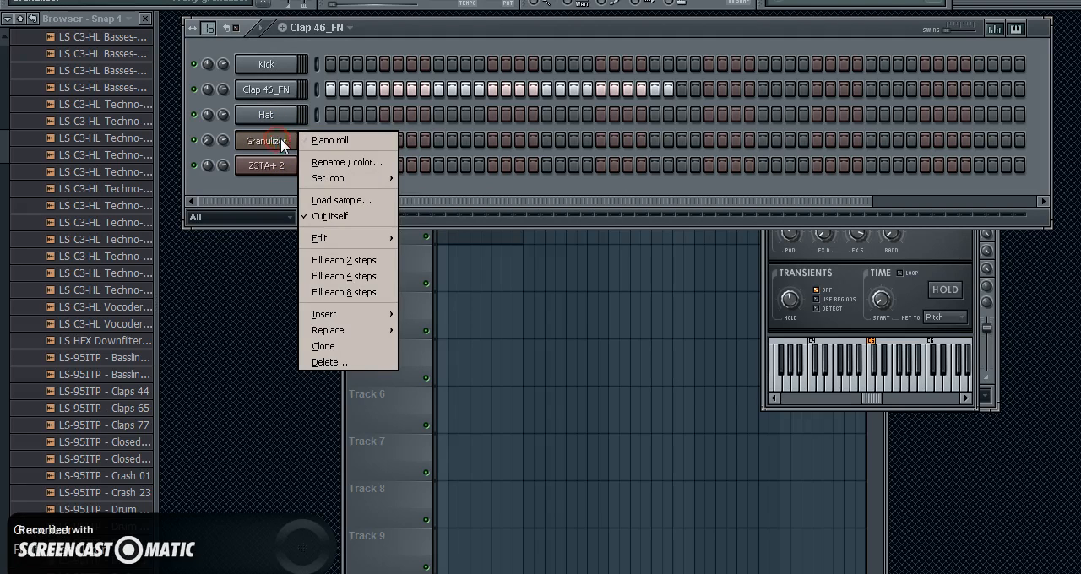
click(363, 207)
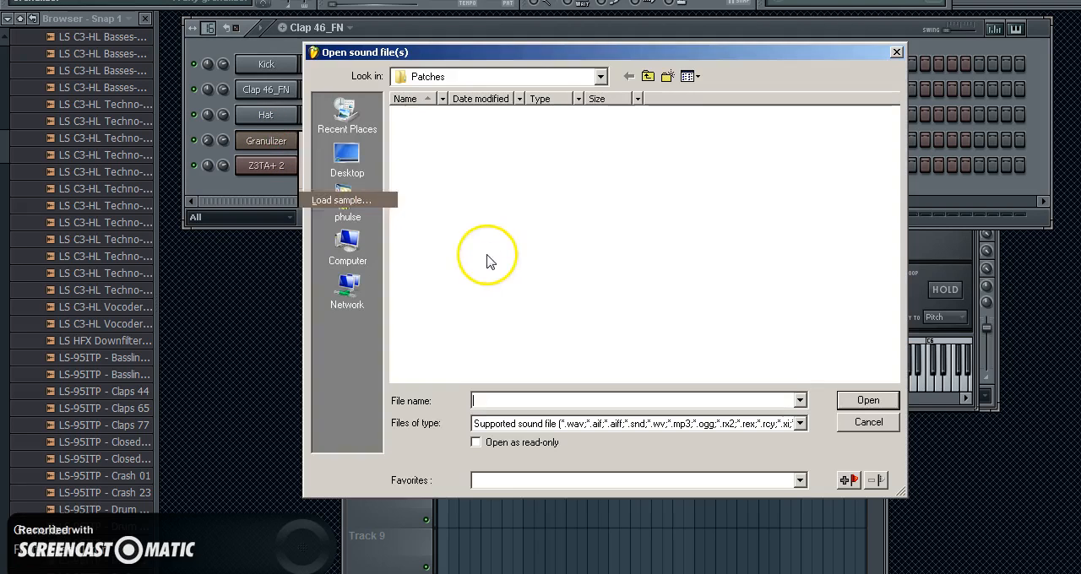
click(369, 165)
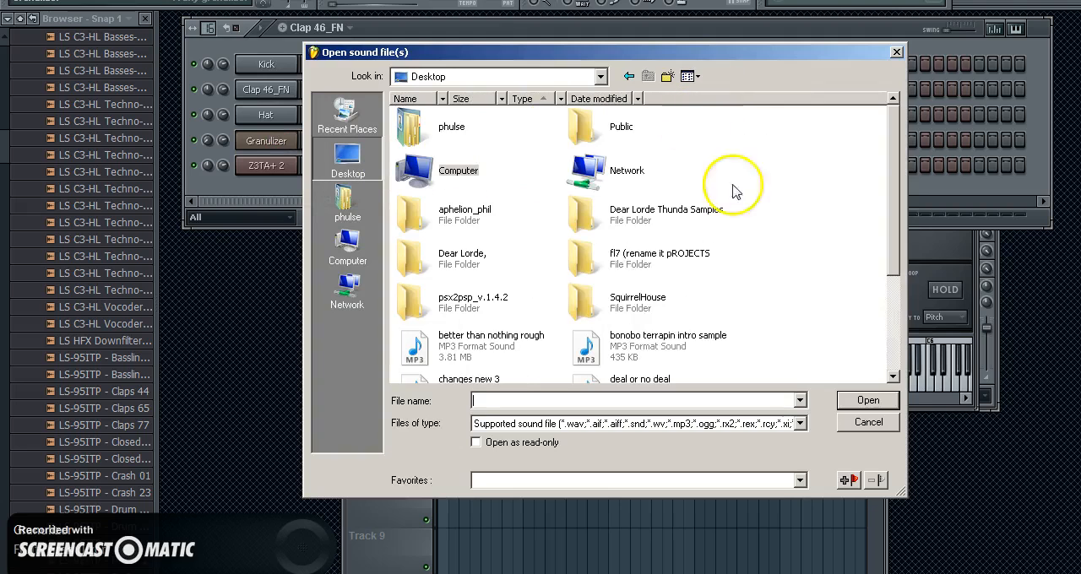
double_click(591, 359)
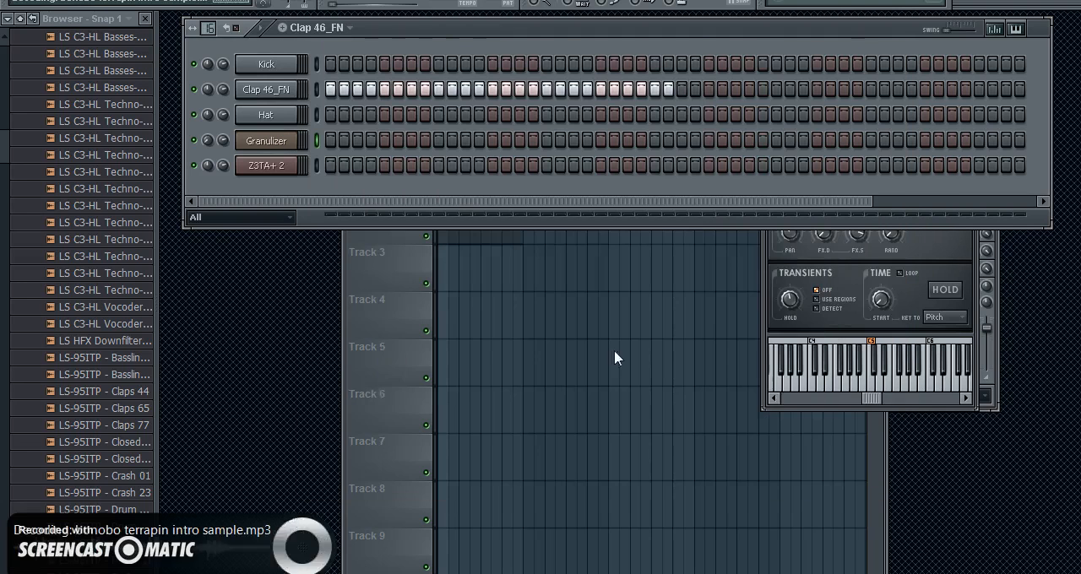
Step: Open the piano roll of the bonobo terrapin sample channel and audition the sample at several pitches
click(271, 141)
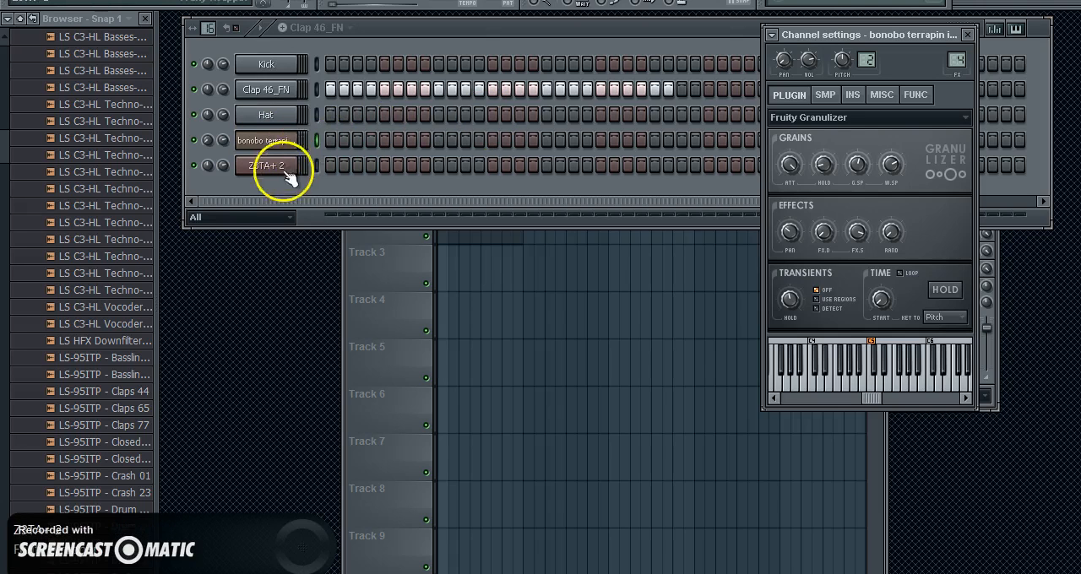
right_click(284, 143)
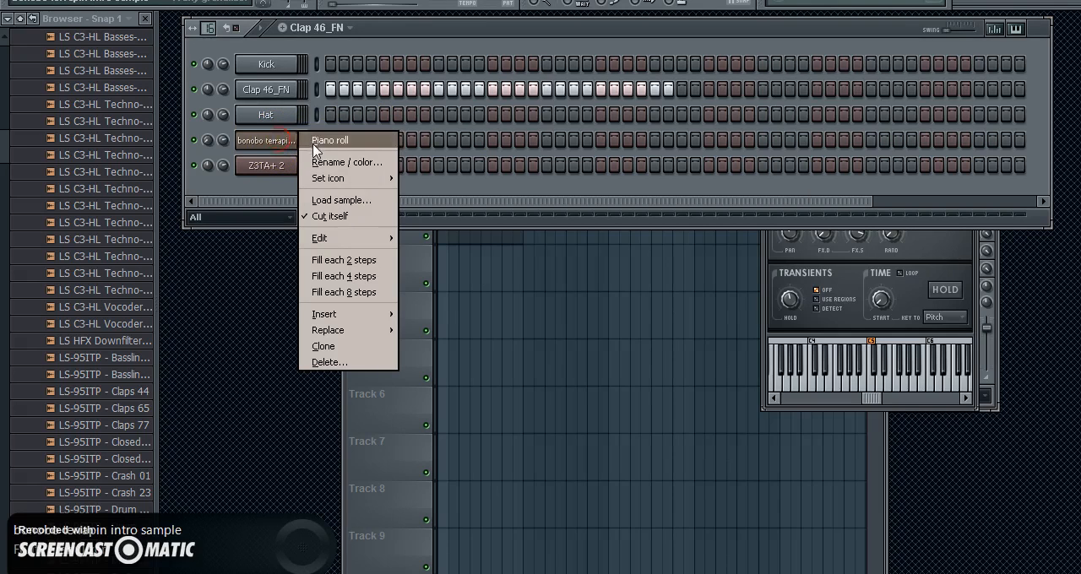
click(313, 139)
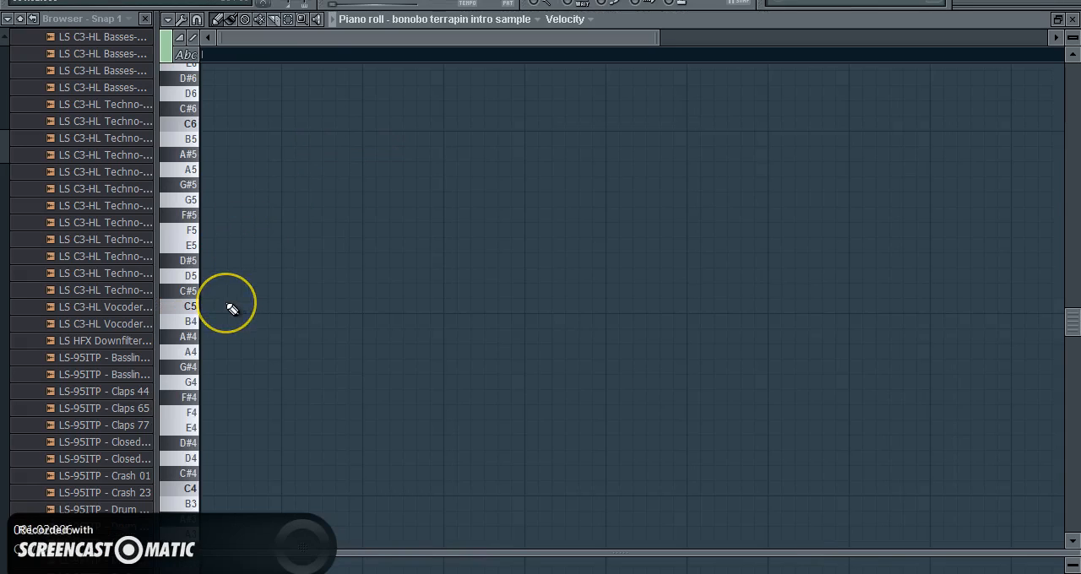
key(t)
key(r)
key(e)
key(t)
key(y)
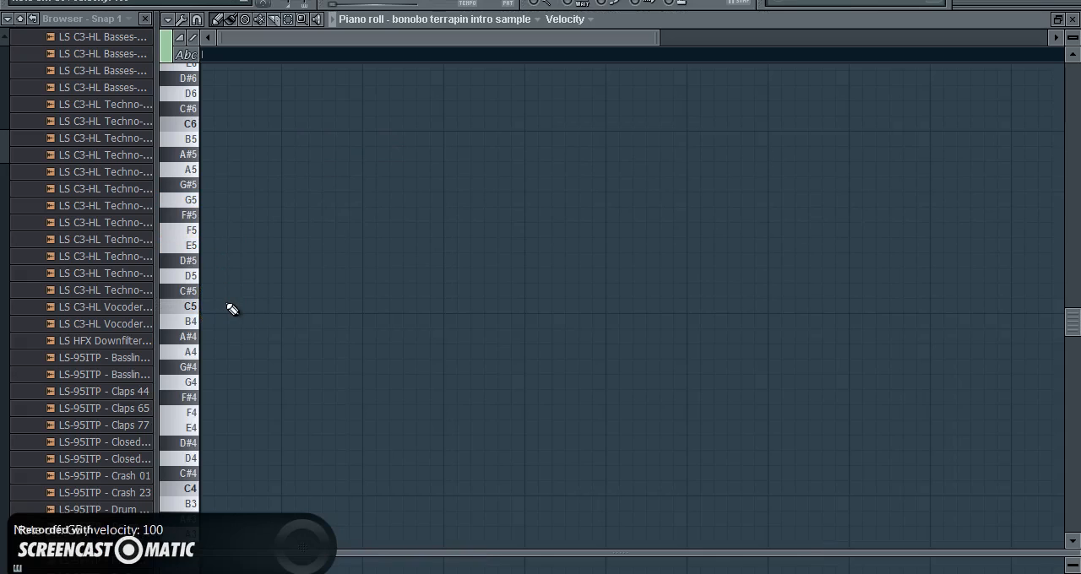
Step: Enter four long C5 notes end to end from the start of the bonobo sample's piano roll
click(218, 307)
drag(240, 307, 362, 307)
click(377, 309)
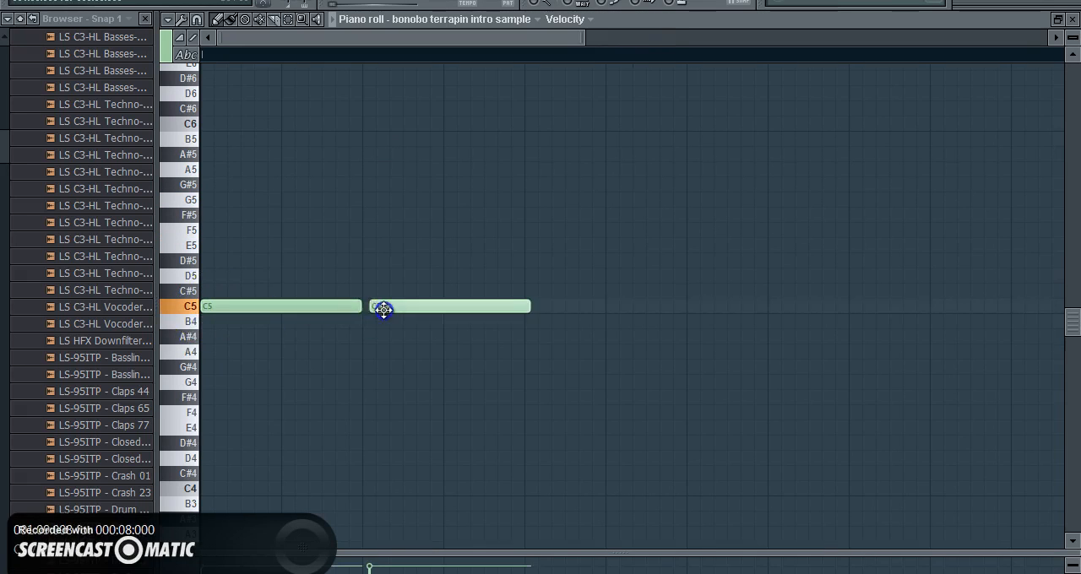
click(528, 308)
click(691, 307)
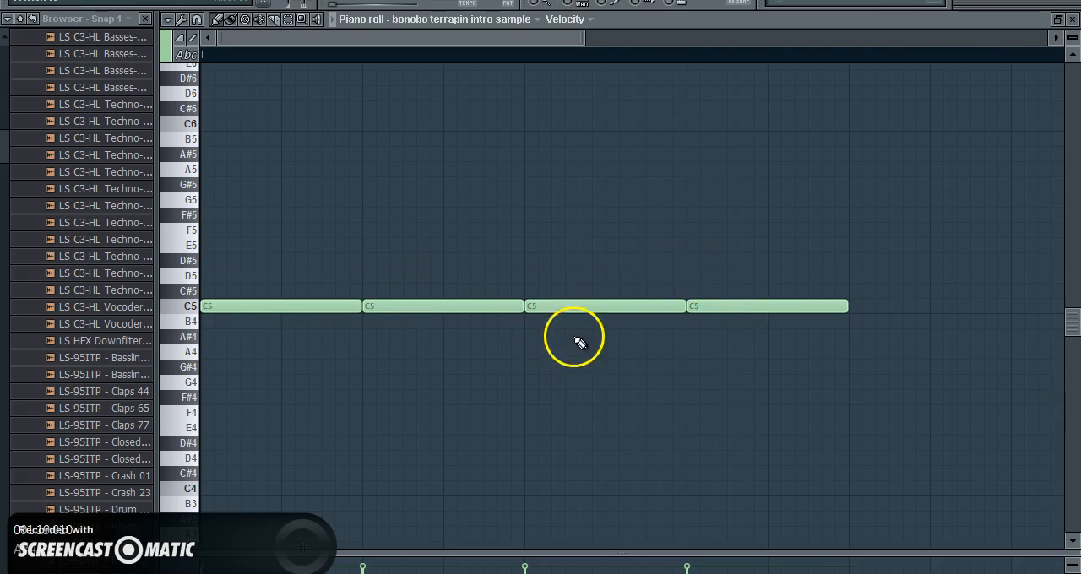
Step: Delete all the C5 notes from the bonobo sample's piano roll and close it
right_click(699, 311)
right_click(681, 310)
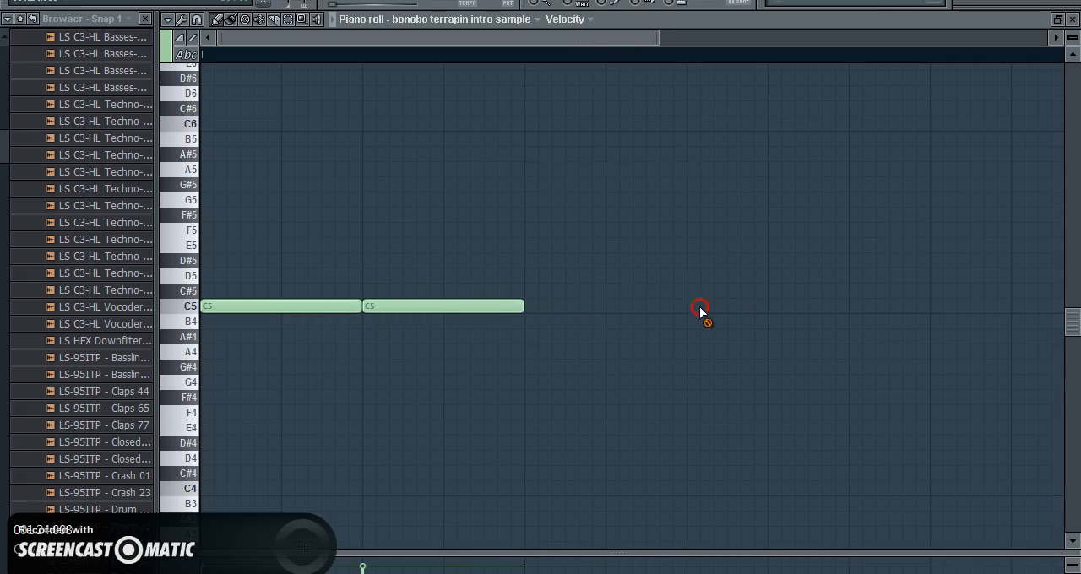
right_click(439, 311)
right_click(337, 311)
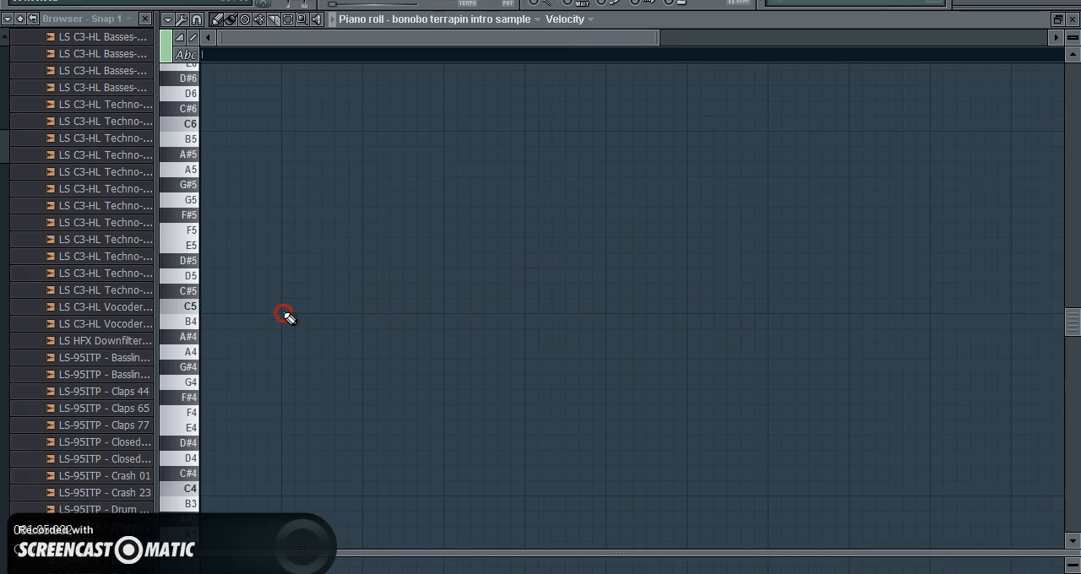
click(1071, 19)
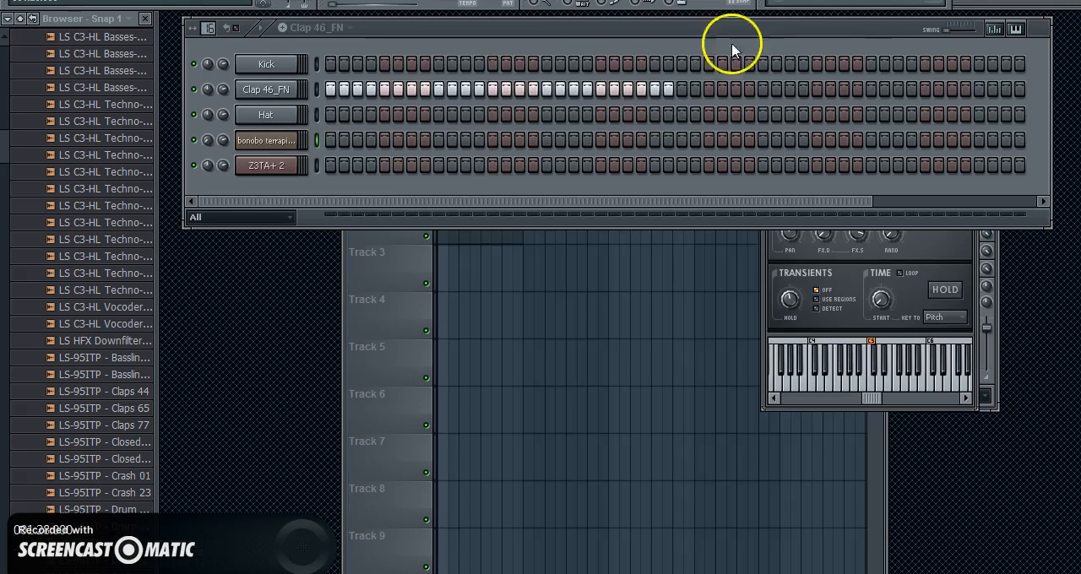
Step: Move the step sequencer slightly down and bring the bonobo sample's channel settings to the front
click(267, 161)
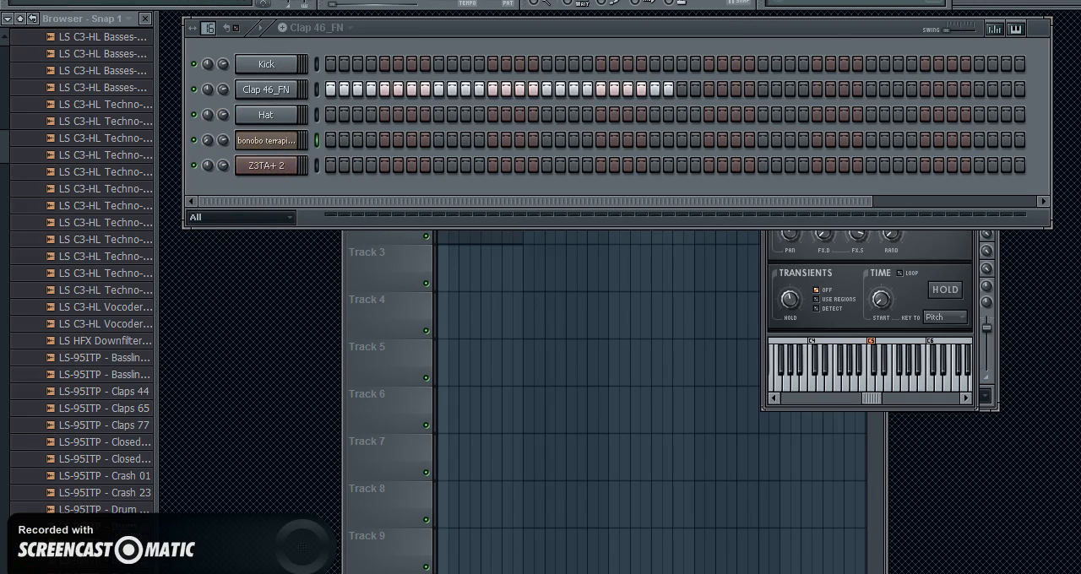
drag(399, 28, 400, 65)
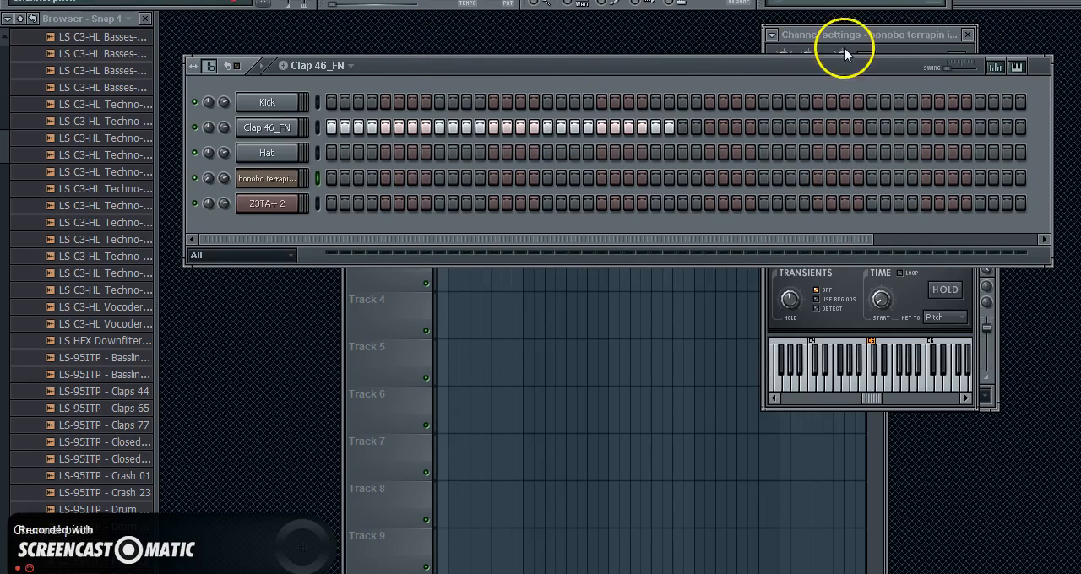
click(901, 53)
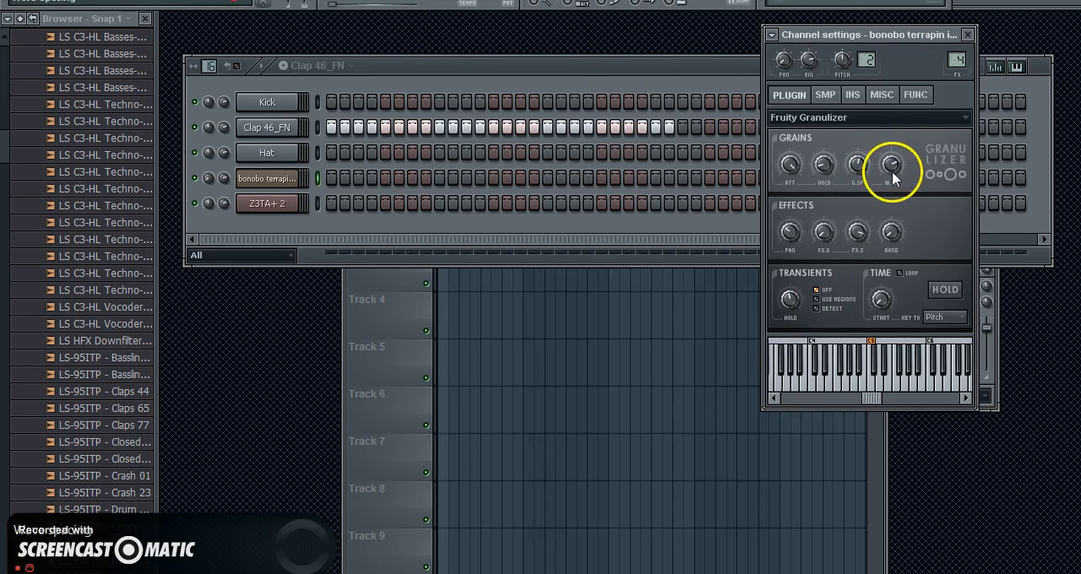
Step: Open the Hat channel's settings, try the precomputed fade in and fade out on its sample, and reset both fades
click(267, 155)
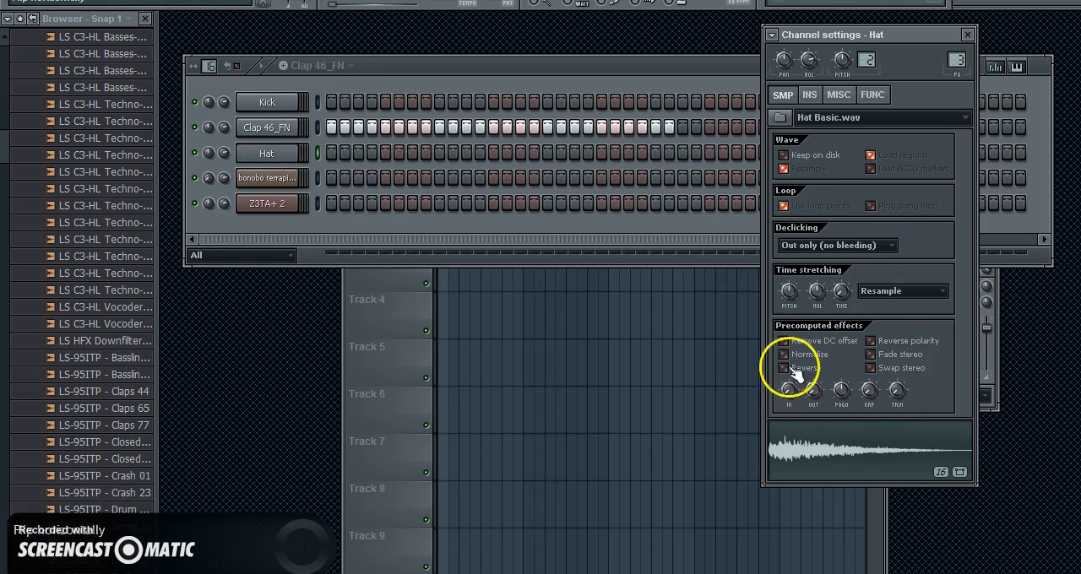
drag(787, 389, 885, 61)
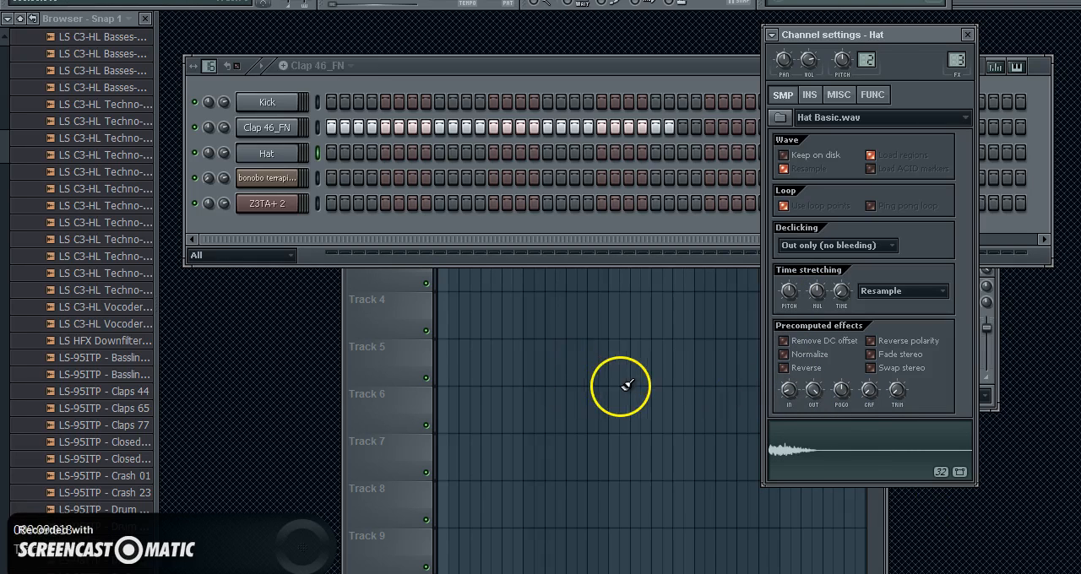
mouse_move(332, 153)
mouse_down()
mouse_move(593, 147)
mouse_move(329, 158)
mouse_up()
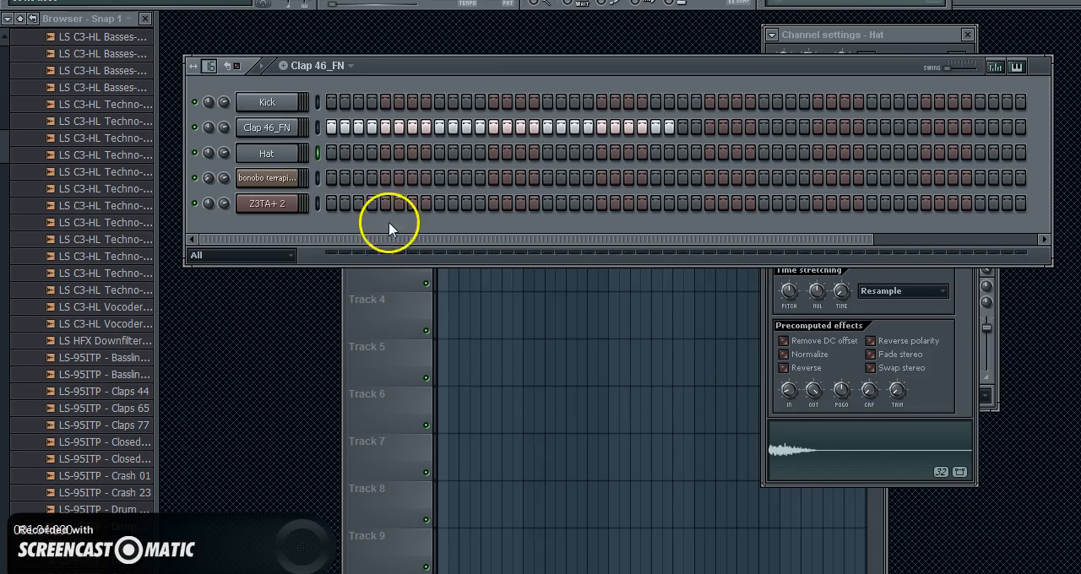
click(815, 473)
drag(815, 473, 813, 160)
drag(787, 395, 787, 440)
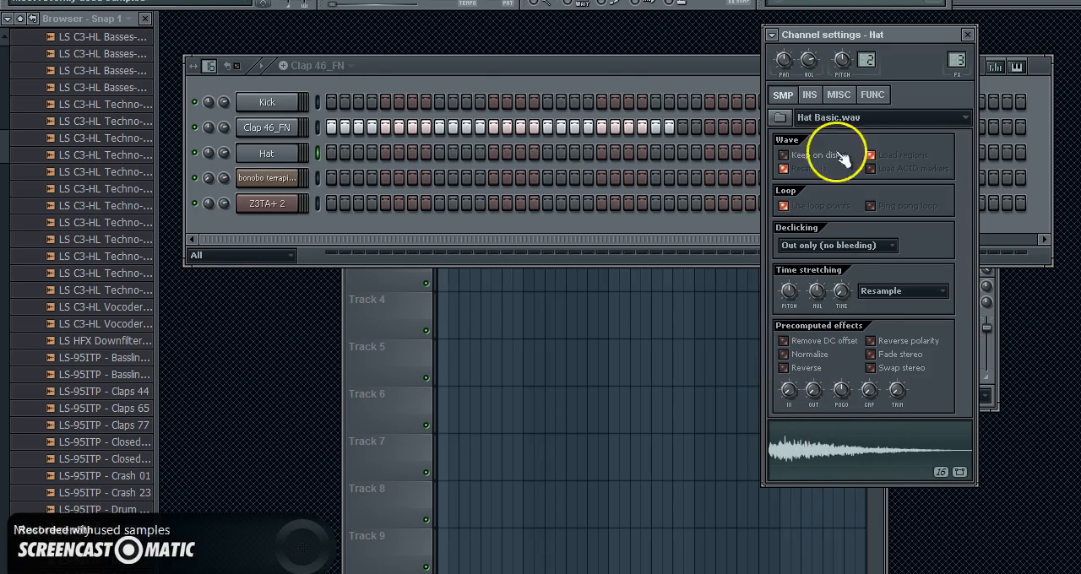
Step: Show the Hat channel's echo delay functions and adjust the feedback and delay time
click(812, 97)
click(872, 95)
drag(784, 135, 784, 135)
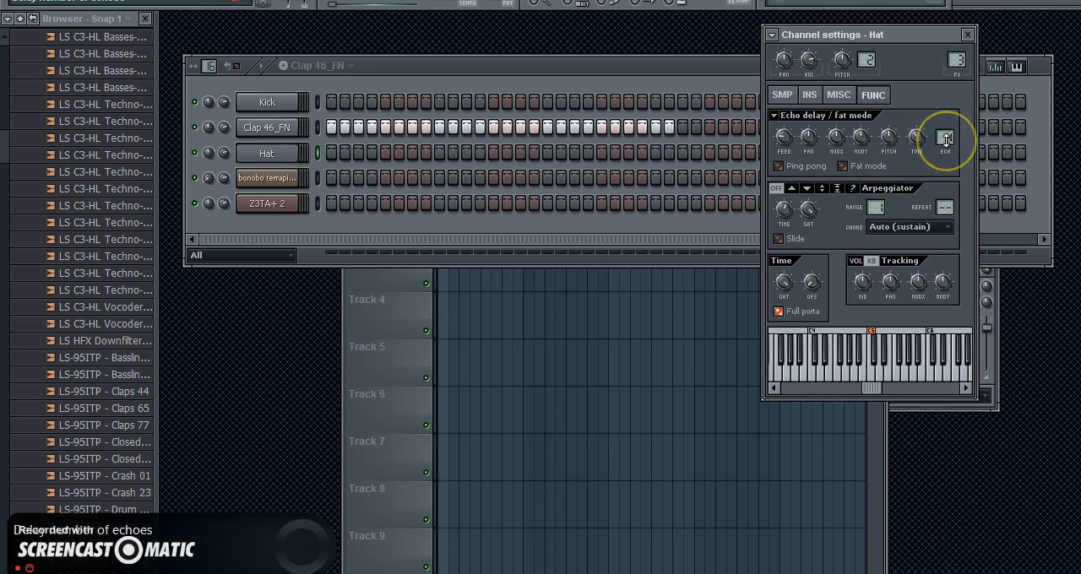
drag(918, 138, 917, 98)
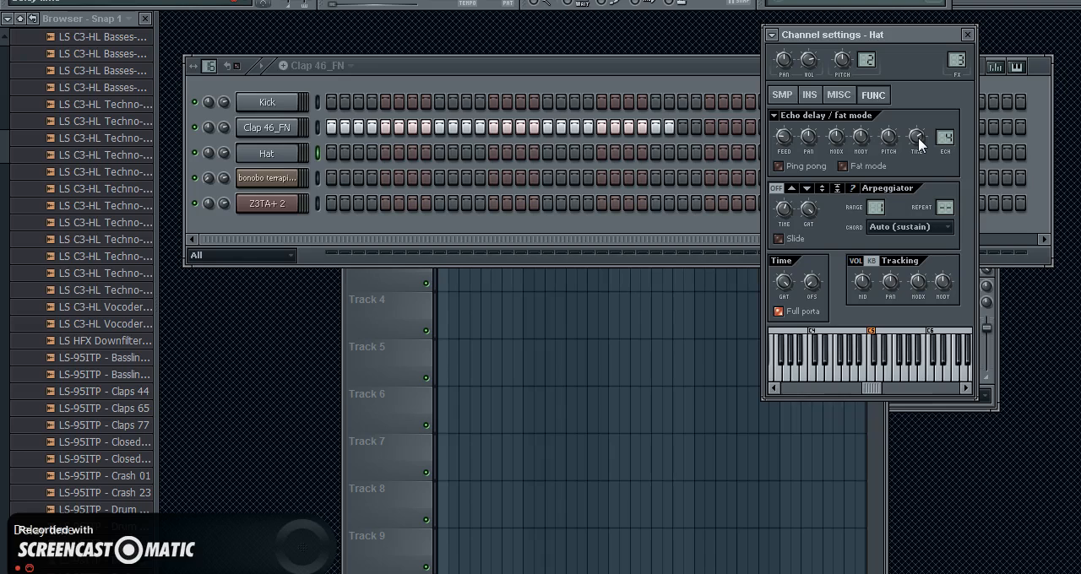
drag(921, 145, 917, 155)
drag(909, 239, 909, 254)
Step: Turn on the Hat channel's arpeggiator in the up direction, set its repeat to 2 and adjust the gate
click(794, 189)
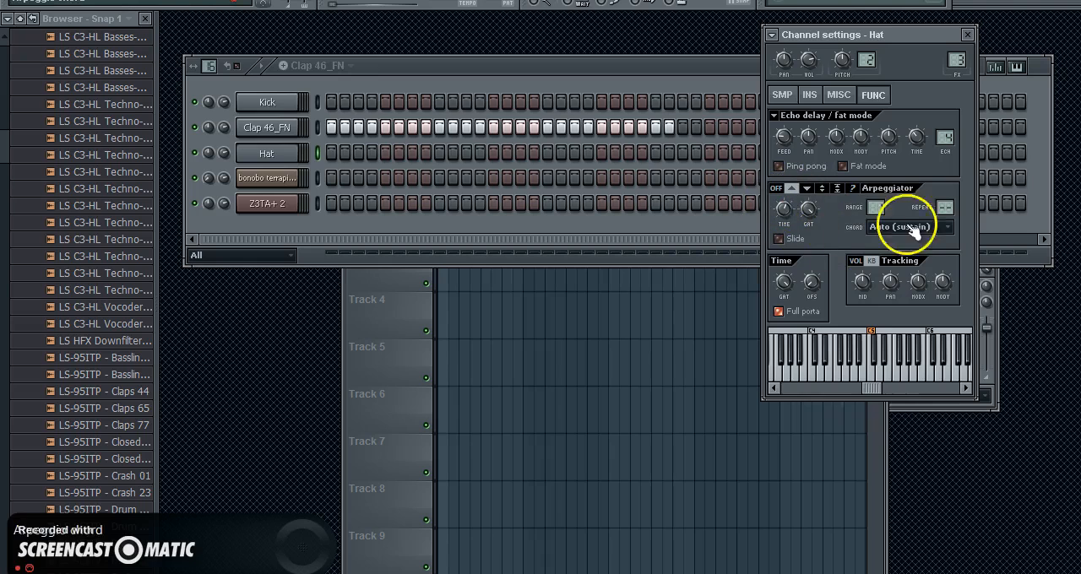
click(945, 206)
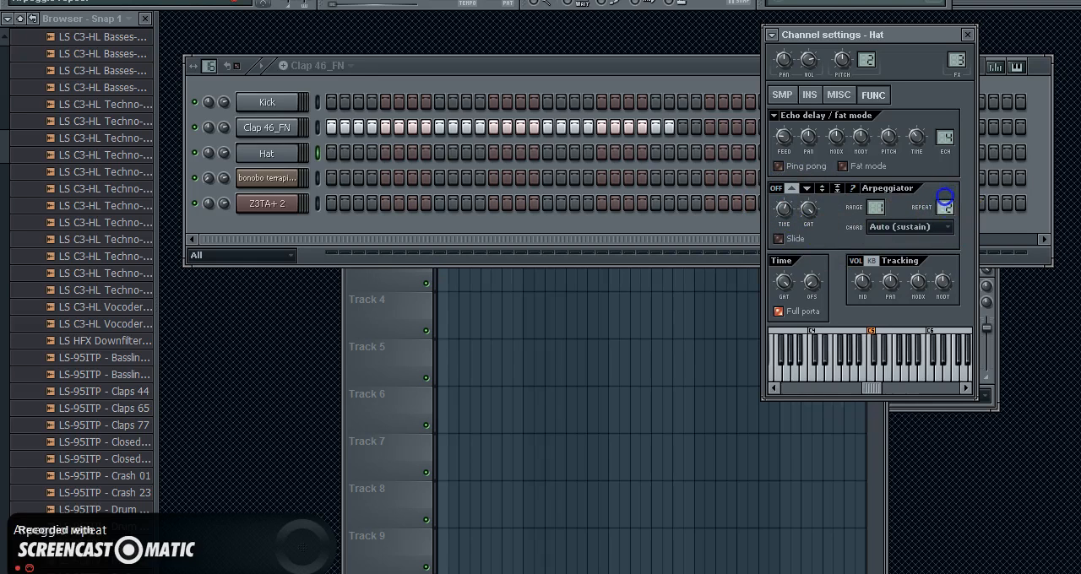
click(781, 188)
drag(805, 208, 811, 260)
click(808, 211)
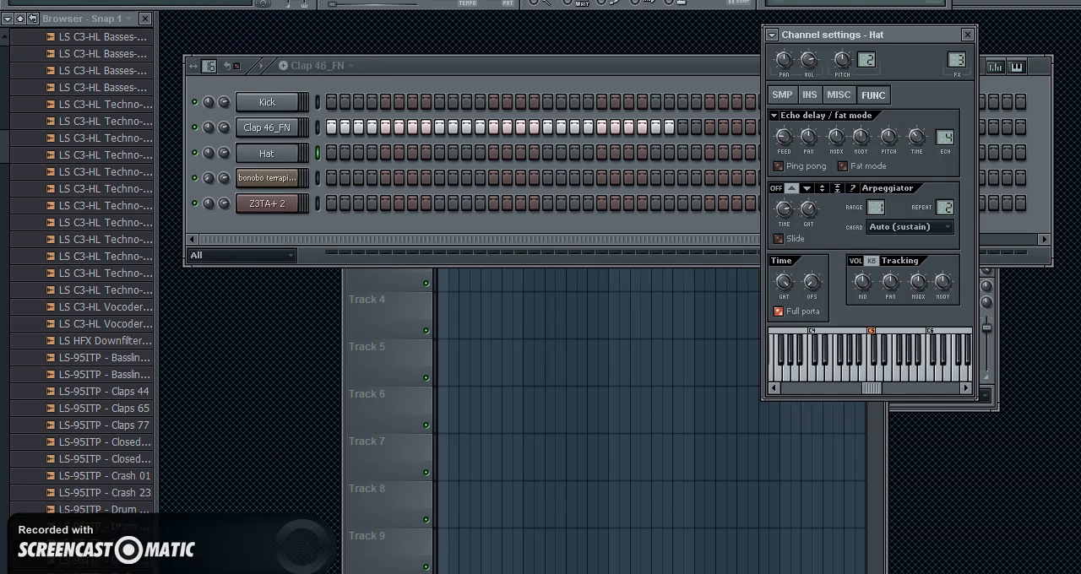
mouse_move(4, 147)
mouse_down()
mouse_move(4, 94)
mouse_move(3, 145)
mouse_up()
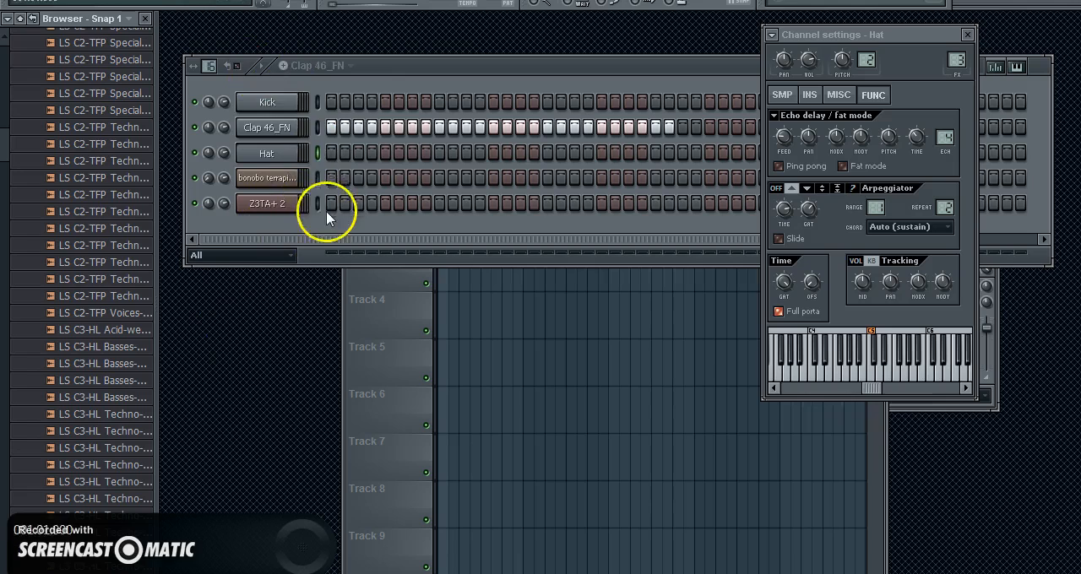
Step: Adjust the filter cutoff and resonance in the Hat channel's instrument properties, and show its miscellaneous settings
click(285, 153)
click(809, 94)
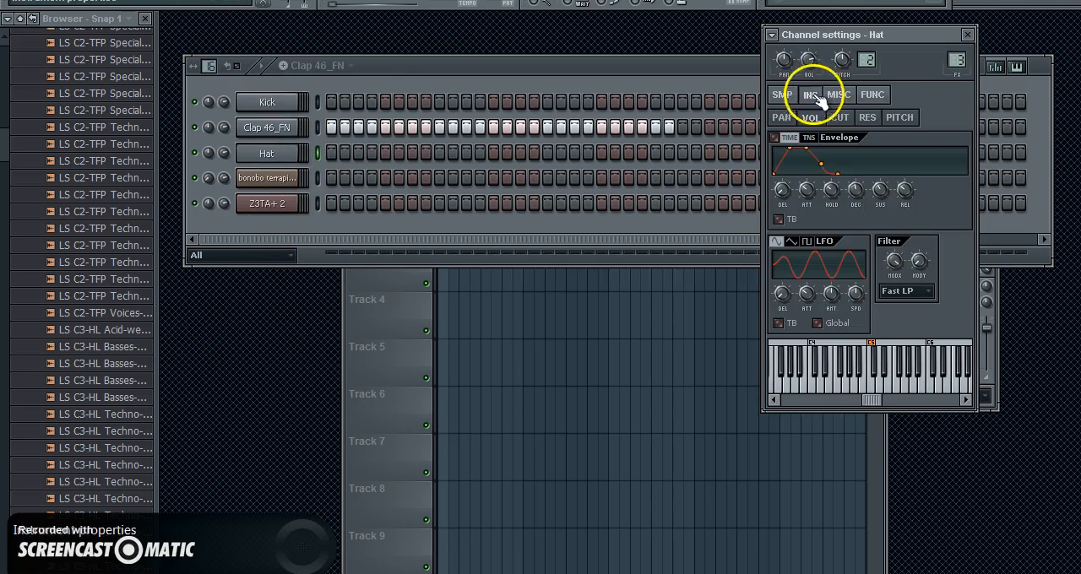
drag(898, 259, 895, 332)
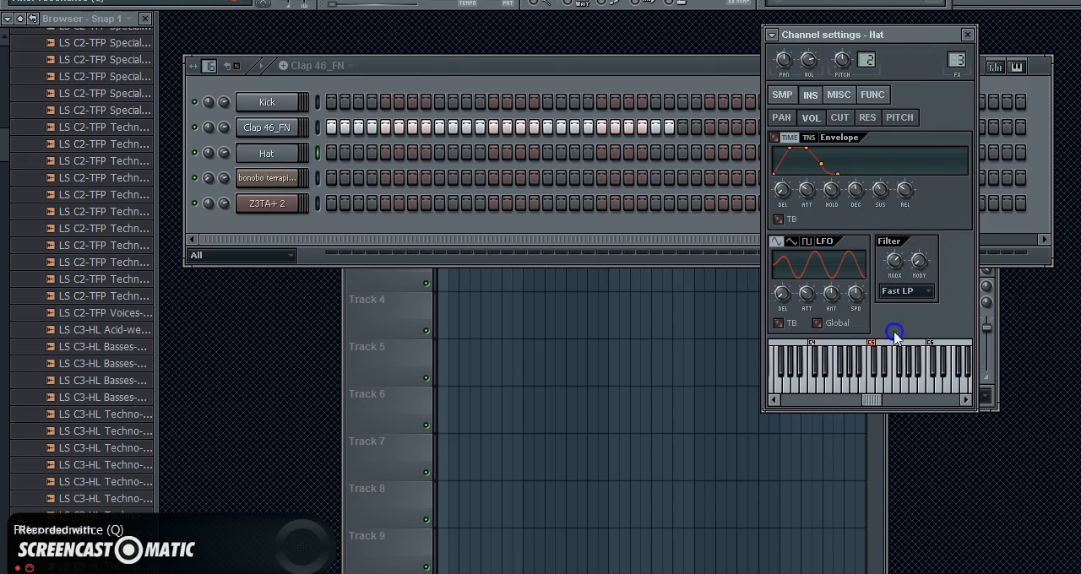
drag(893, 261, 891, 295)
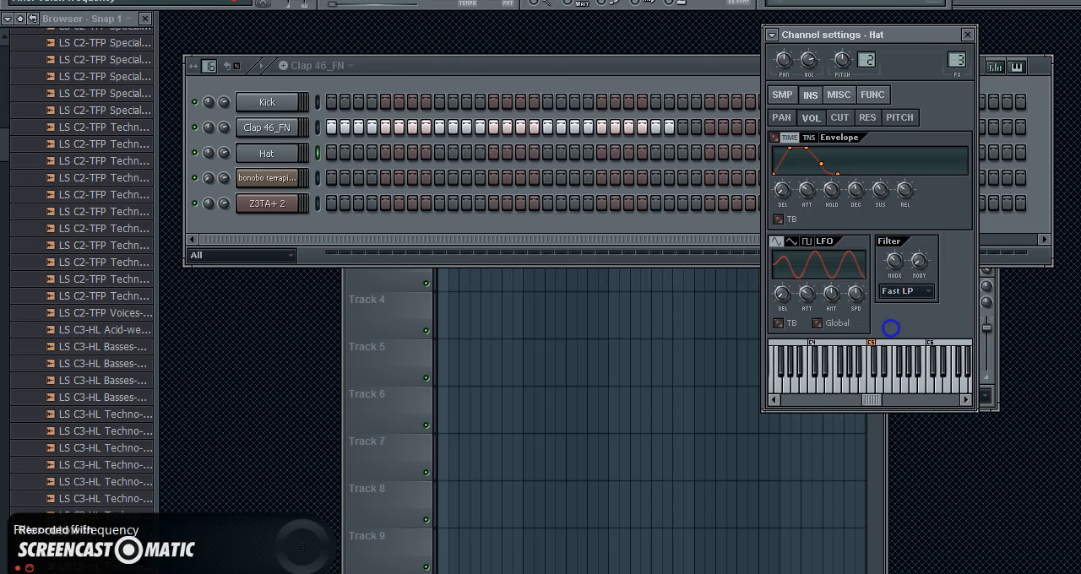
drag(919, 261, 907, 207)
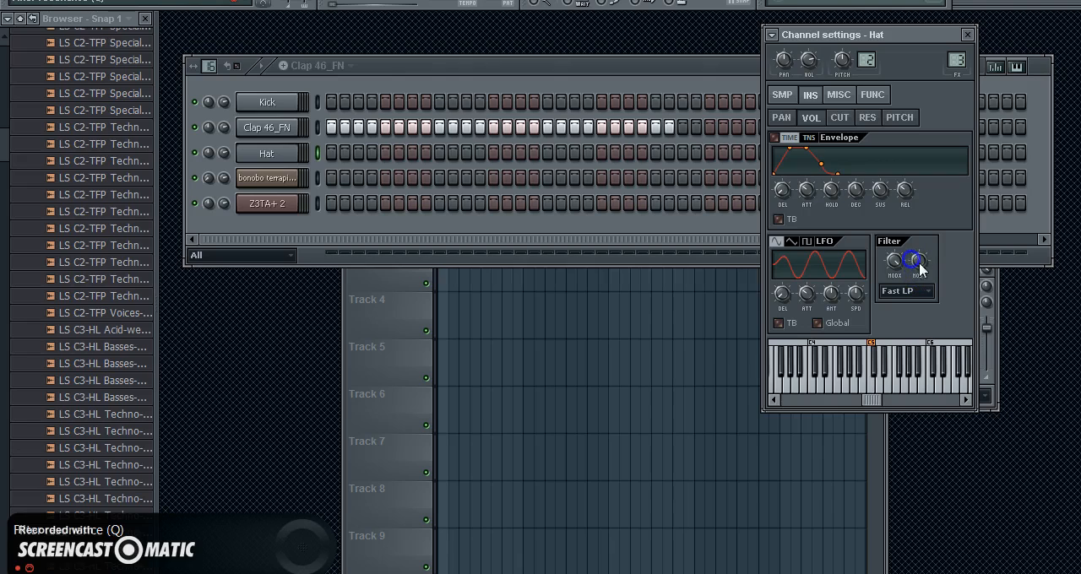
drag(897, 264, 897, 268)
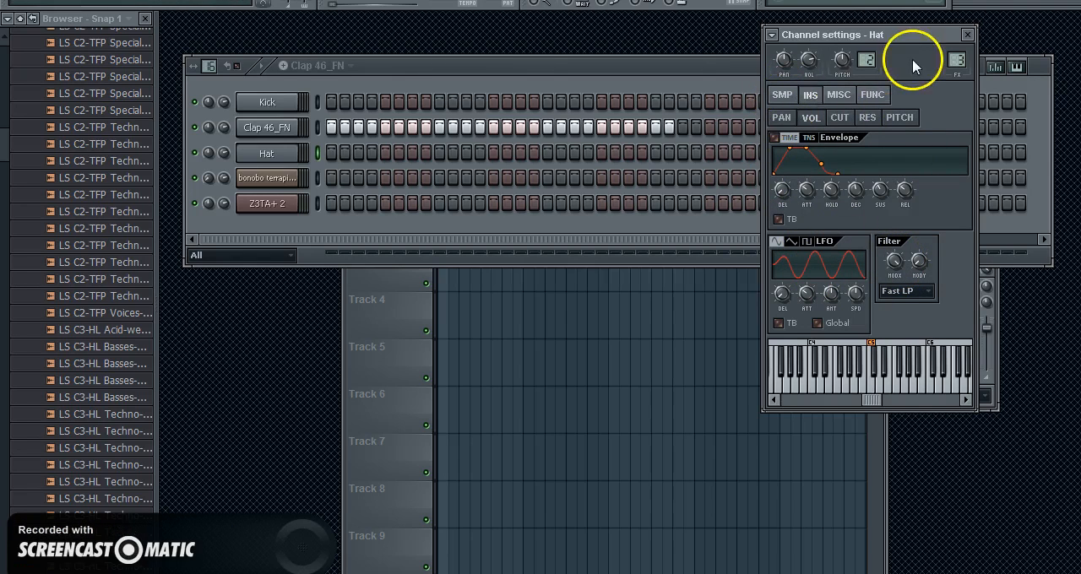
click(840, 93)
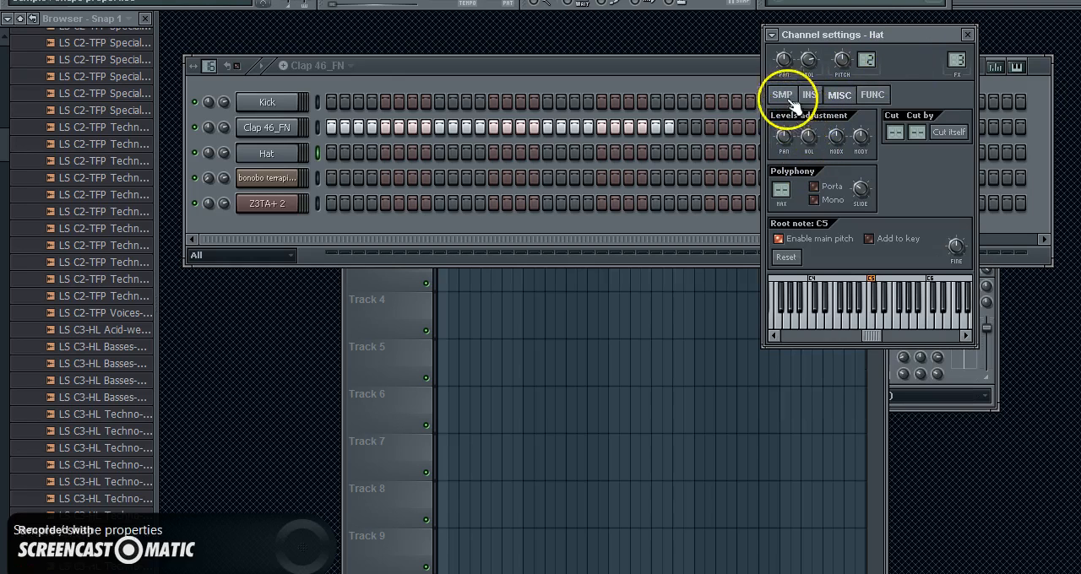
Step: Open the Z3TA+ 2 channel's settings, try its volume level adjustment and show the synth's plugin interface
click(225, 206)
click(275, 228)
click(269, 208)
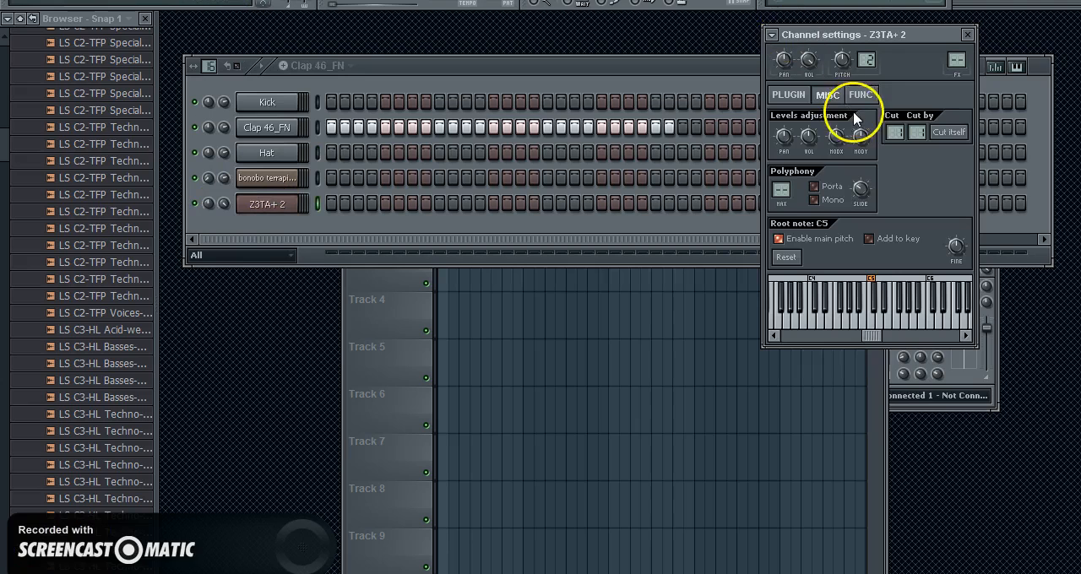
click(809, 68)
drag(804, 131, 811, 195)
click(789, 96)
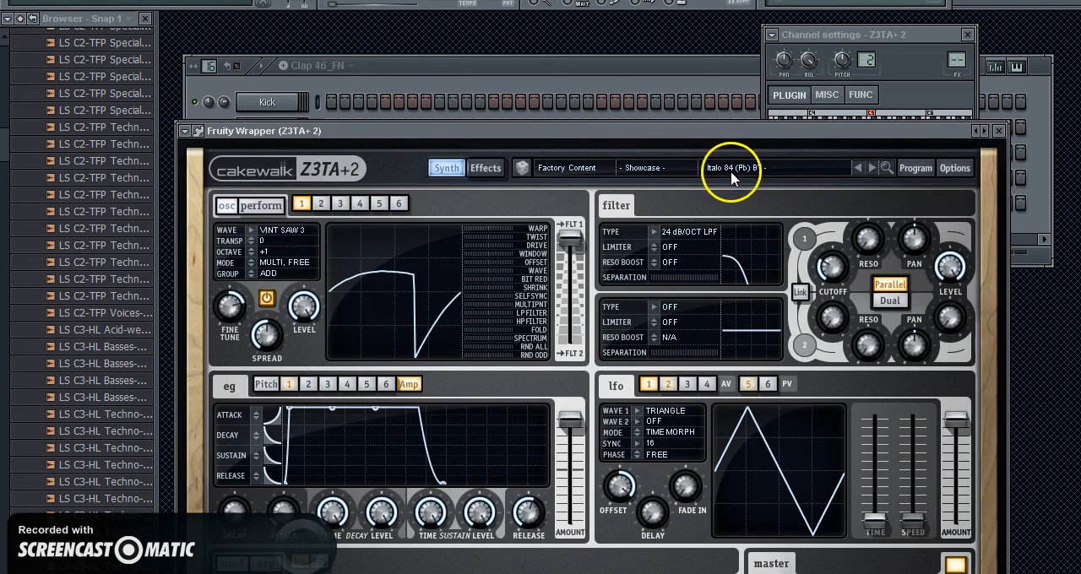
Step: Bring the step sequencer to the front over the synth and show the mixer
click(450, 66)
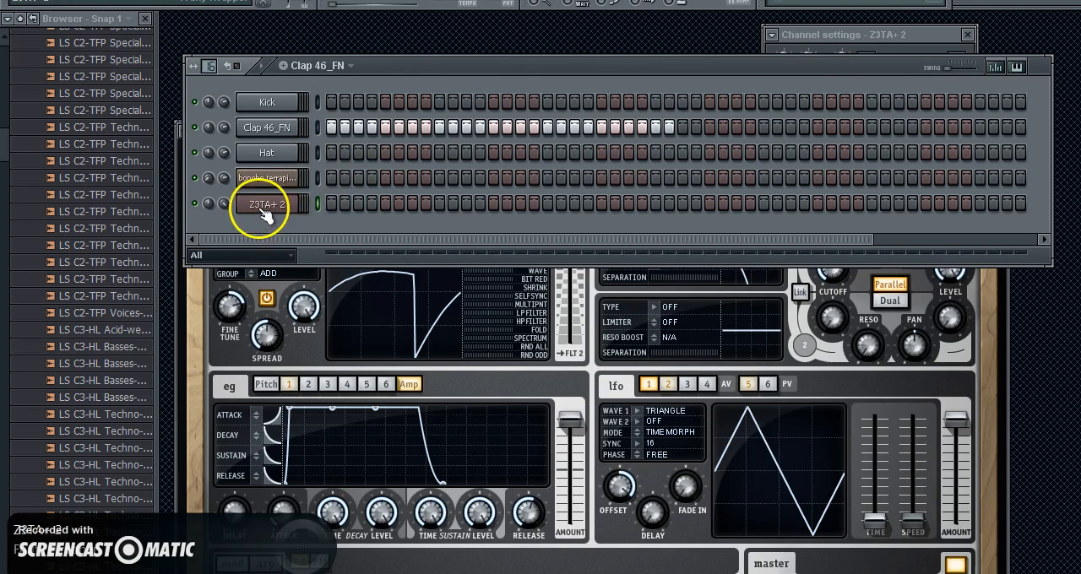
drag(4, 145, 3, 117)
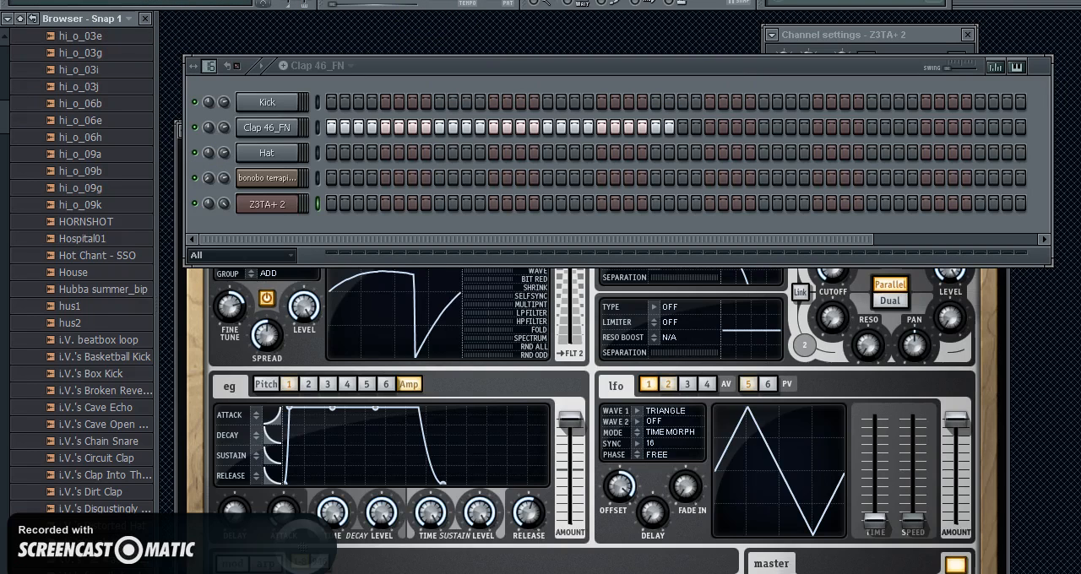
click(154, 8)
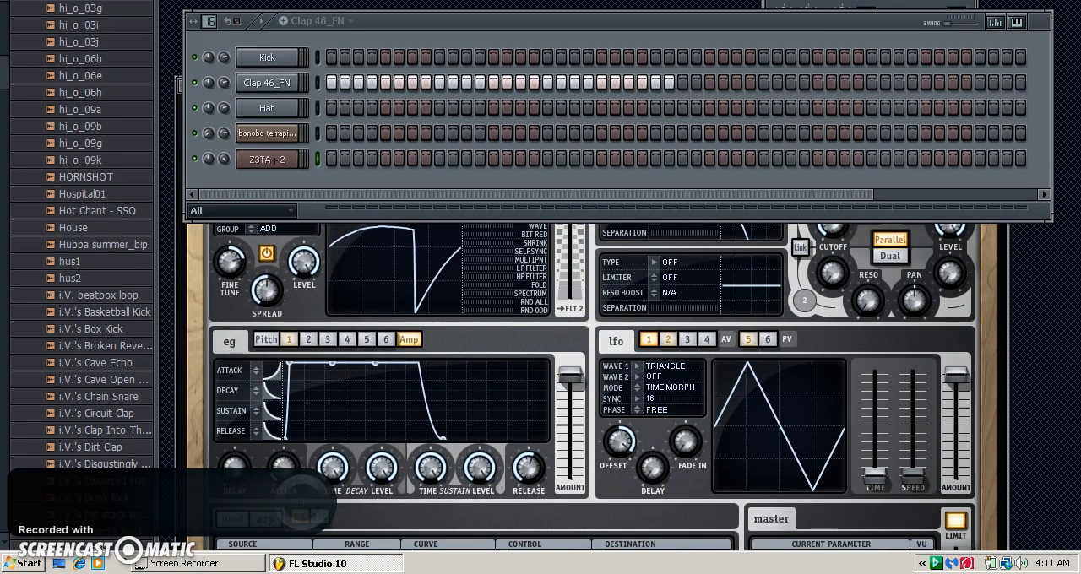
click(127, 1)
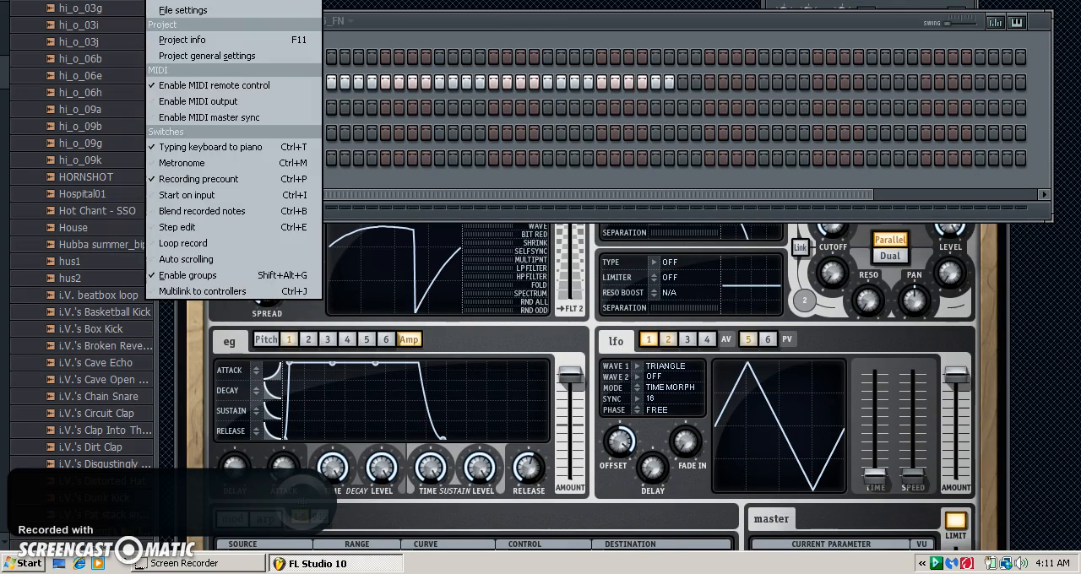
mouse_move(166, 1)
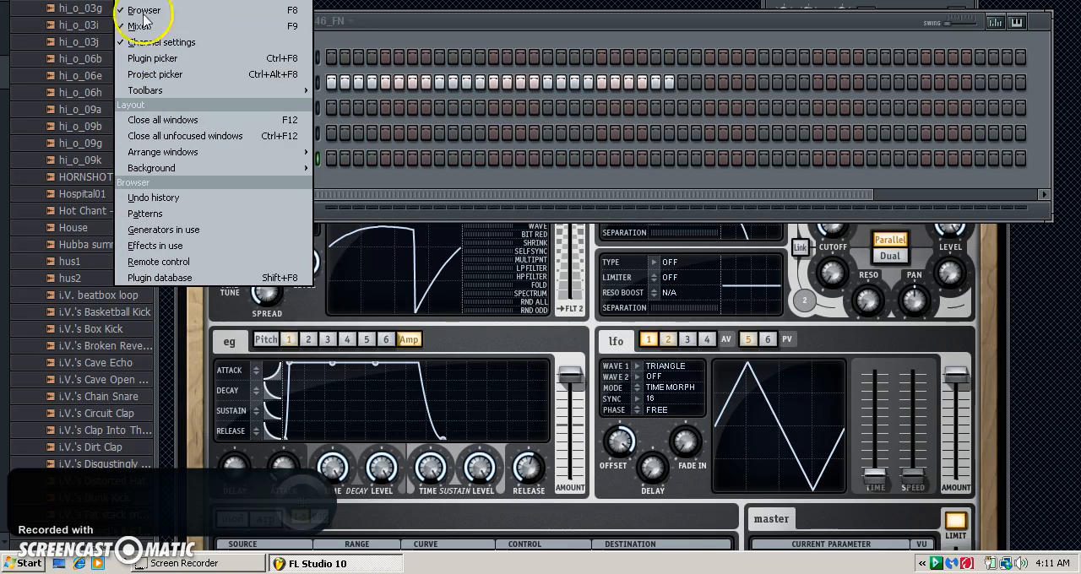
click(174, 23)
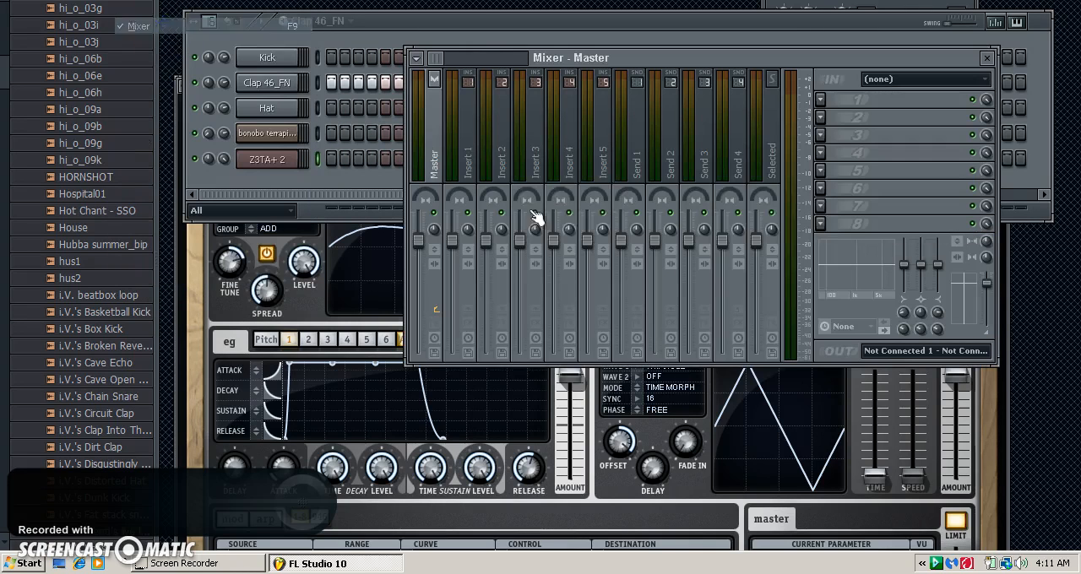
Step: Load Fruity Parametric EQ 2 in the Master track's first effect slot and move band 1 to about 18780 Hz
click(827, 103)
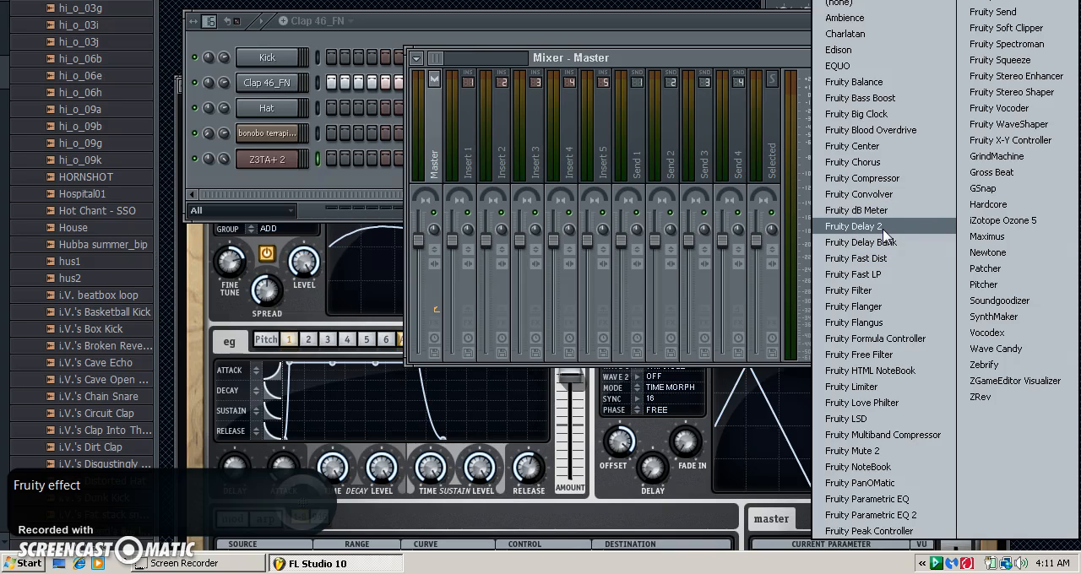
click(887, 514)
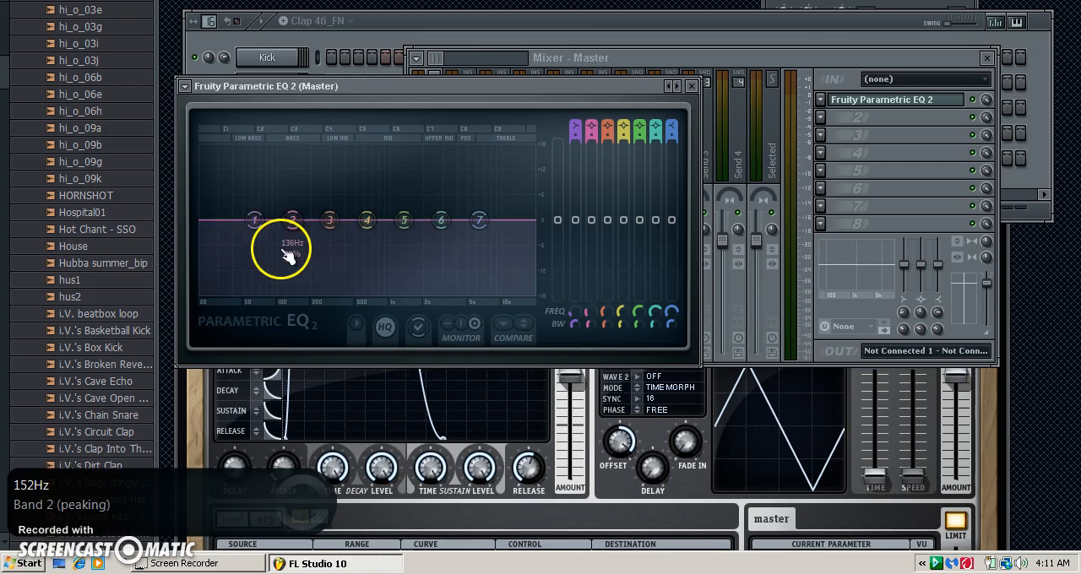
drag(254, 220, 526, 221)
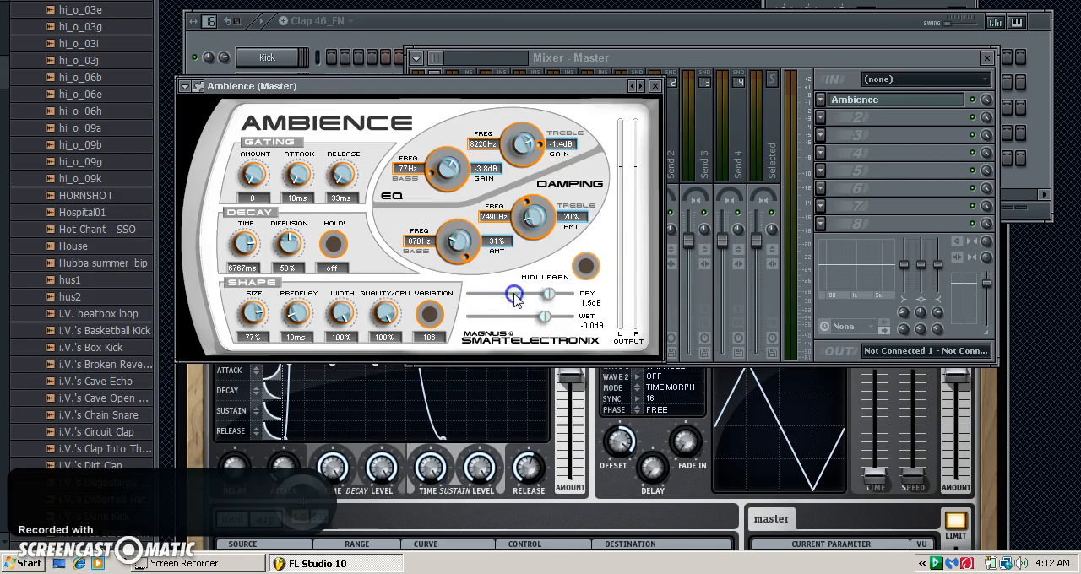
Step: Replace the Master effect with Ambience and set dry to 5.2 dB, wet to -59.5 dB, bass EQ to 200 Hz and treble damping to 3009 Hz
drag(516, 299, 569, 324)
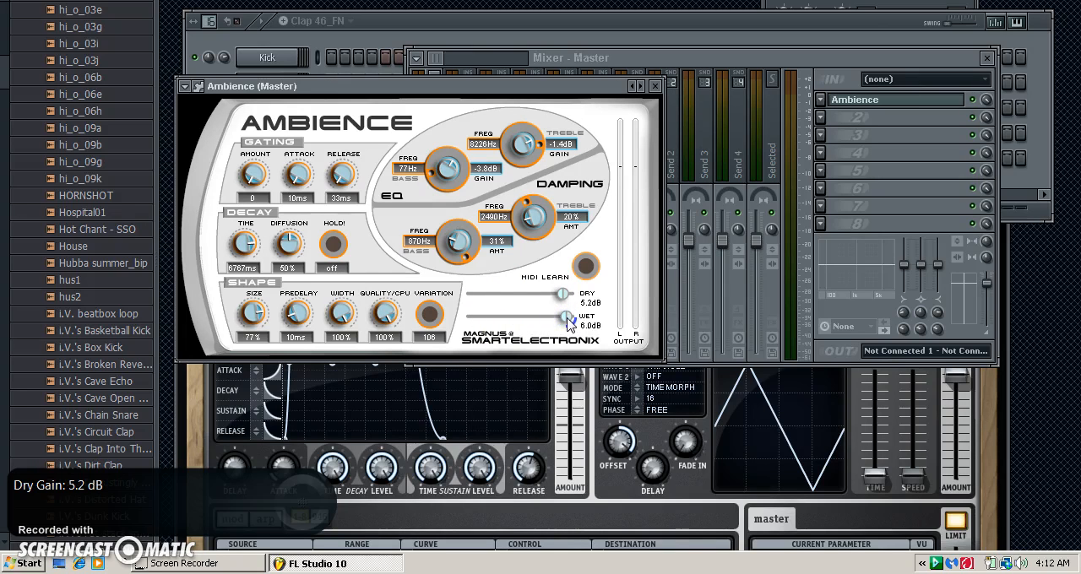
drag(568, 323, 482, 323)
mouse_move(433, 176)
mouse_down()
mouse_move(436, 144)
mouse_move(448, 190)
mouse_up()
mouse_move(539, 216)
mouse_down()
mouse_move(540, 174)
mouse_move(529, 200)
mouse_up()
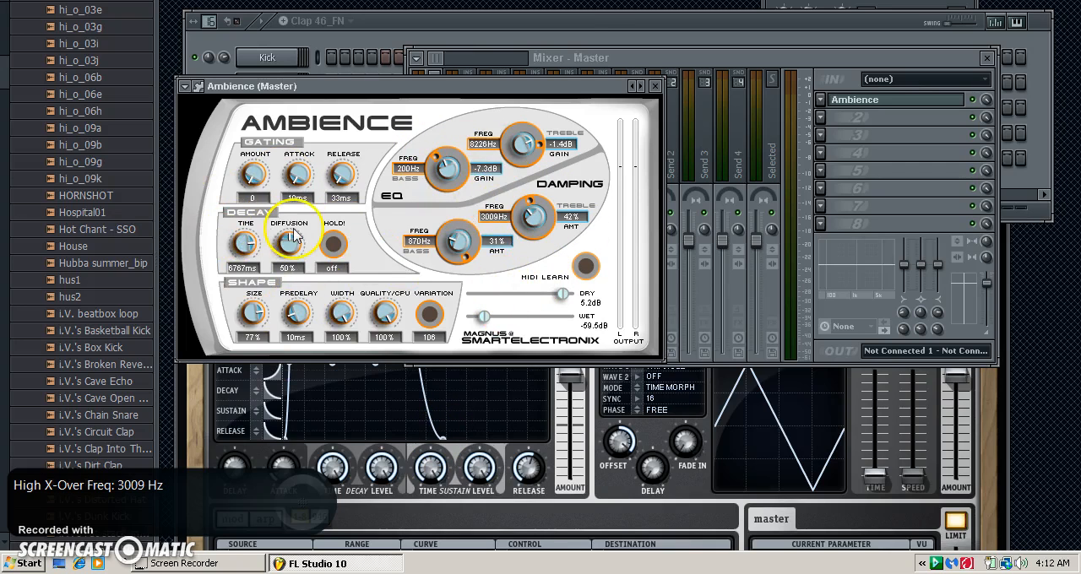
Step: Replace Ambience on the Master track with iZotope Ozone 5, browse its mastering presets and move its window below the mixer
click(656, 87)
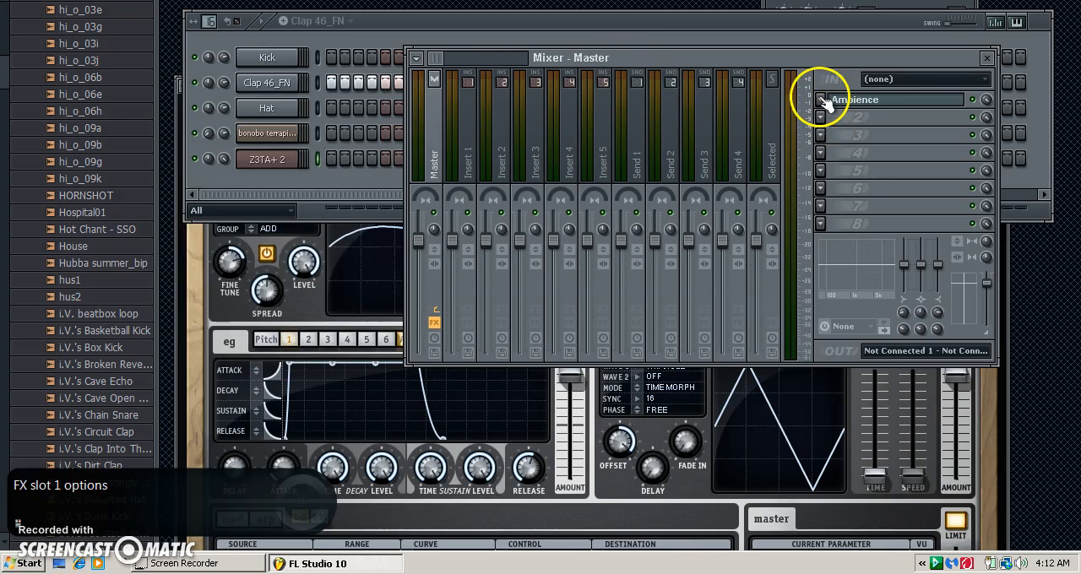
click(822, 100)
mouse_move(861, 119)
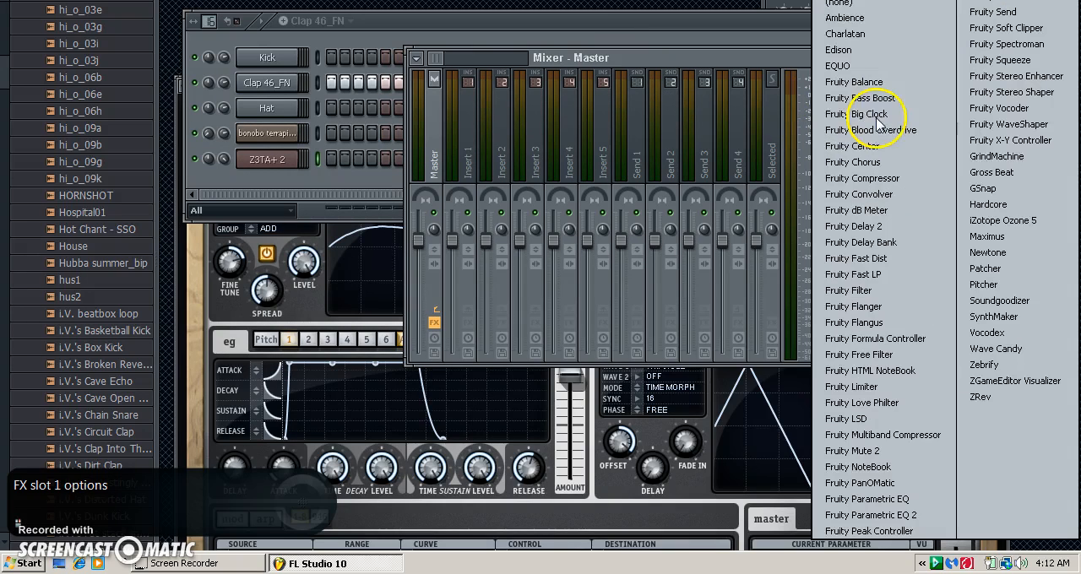
click(1003, 219)
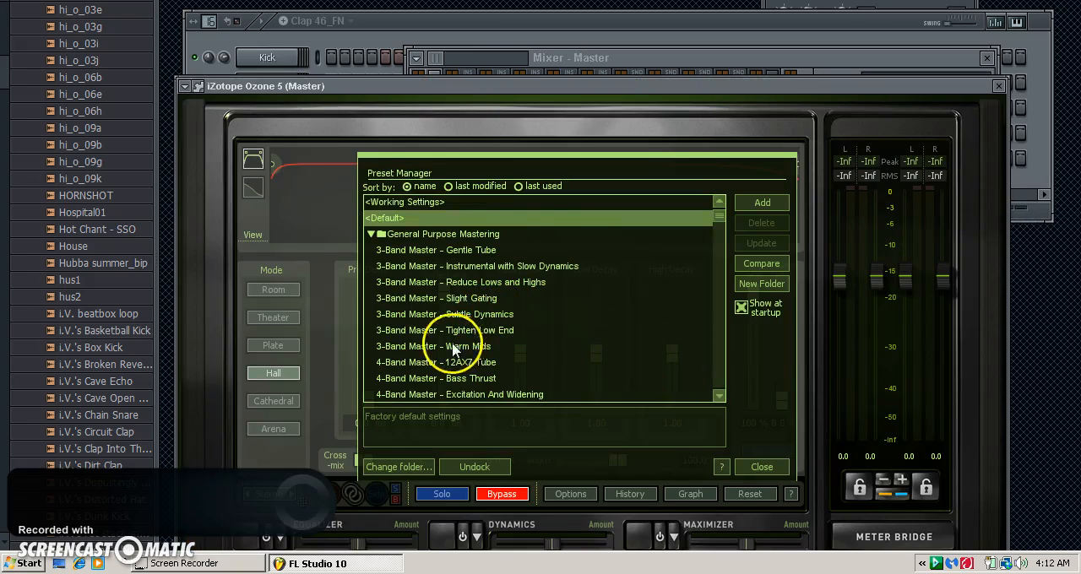
scroll(722, 245, down, 10)
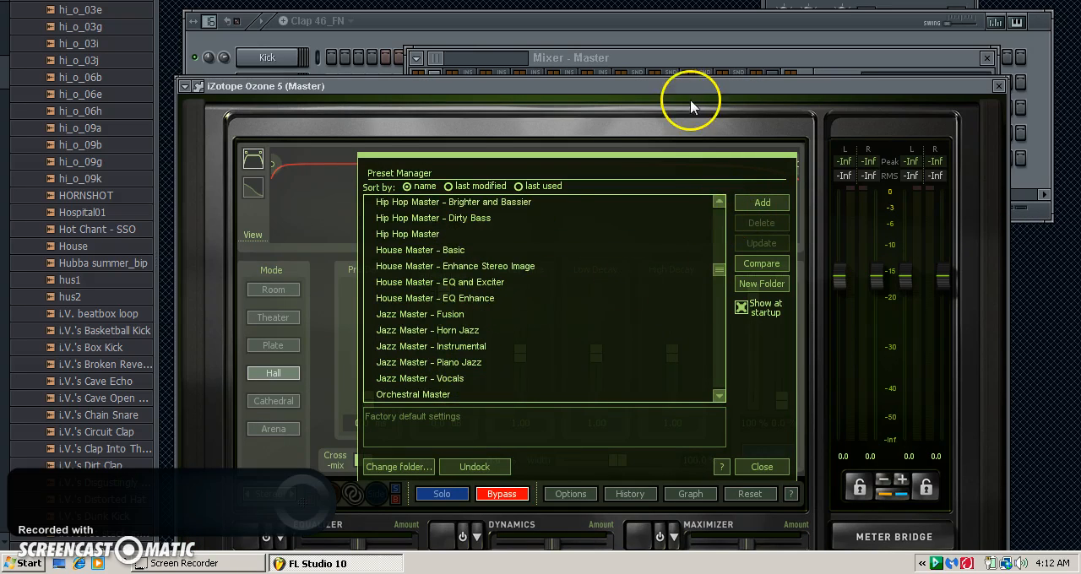
drag(675, 91, 634, 361)
click(840, 126)
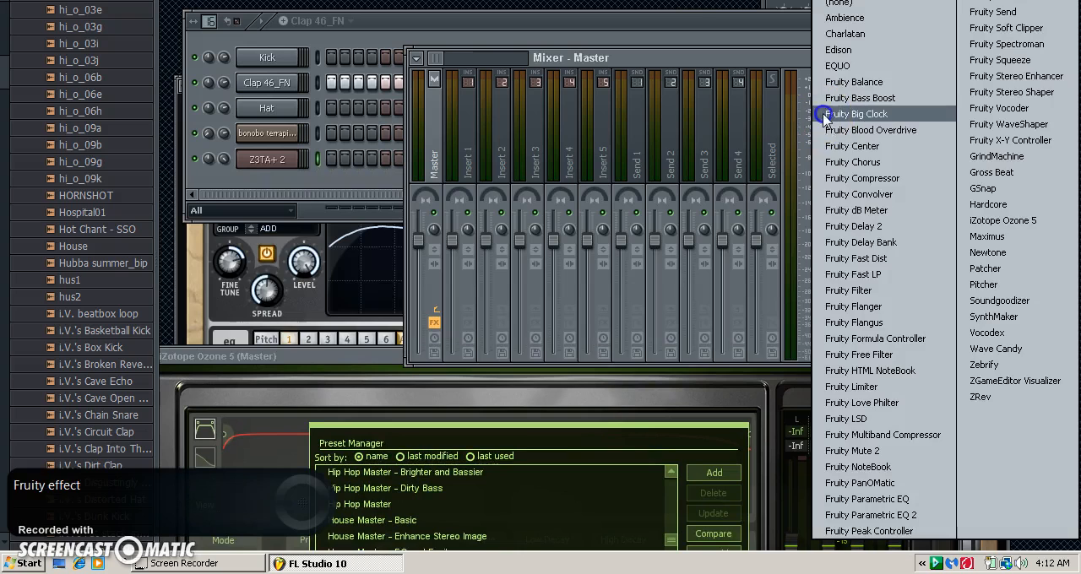
Step: Show the playlist maximized and play the arrangement of Kick and Clap clips
click(127, 1)
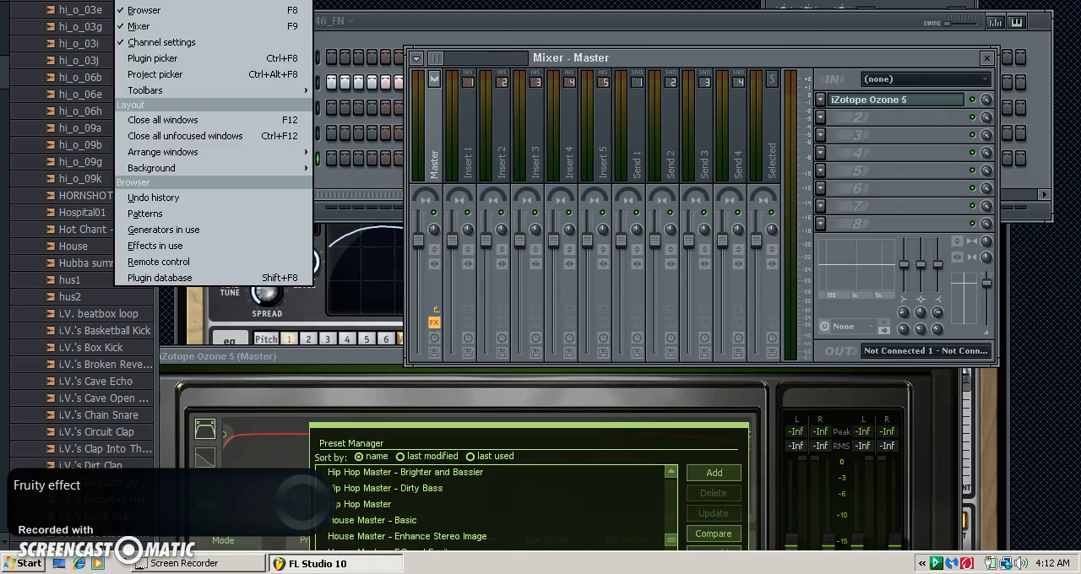
key(F5)
double_click(652, 68)
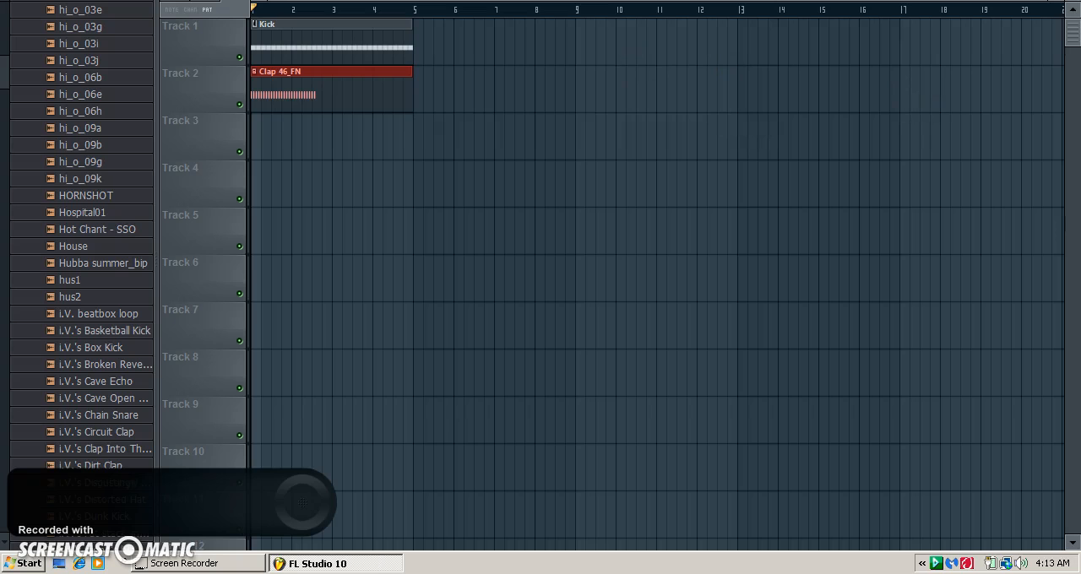
key(space)
key(Return)
Step: Restore the playlist's size, return to the mixer and toggle the iZotope Ozone 5 window from the Master track's effect slot
click(927, 61)
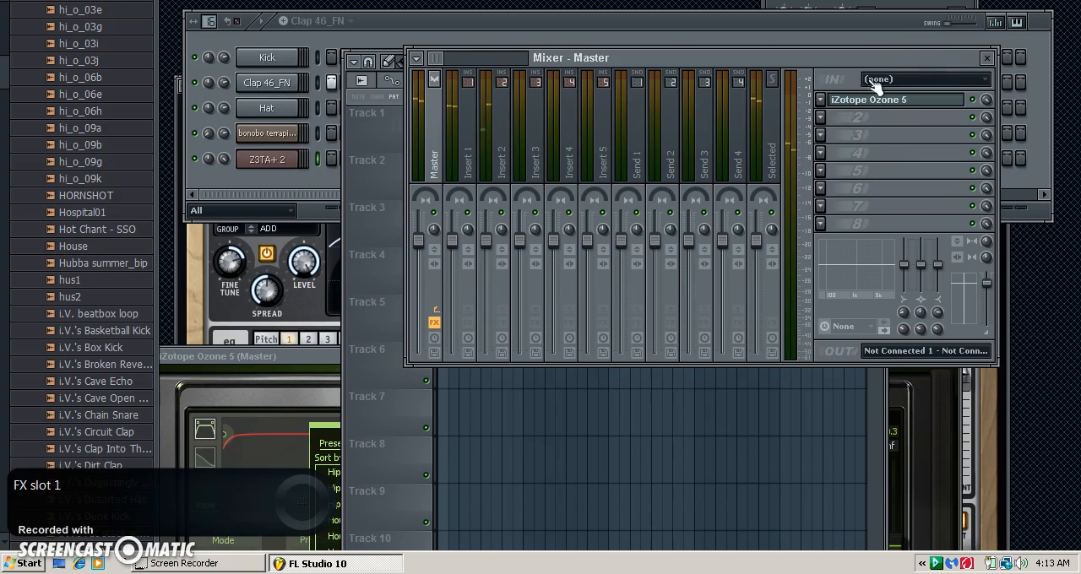
click(840, 101)
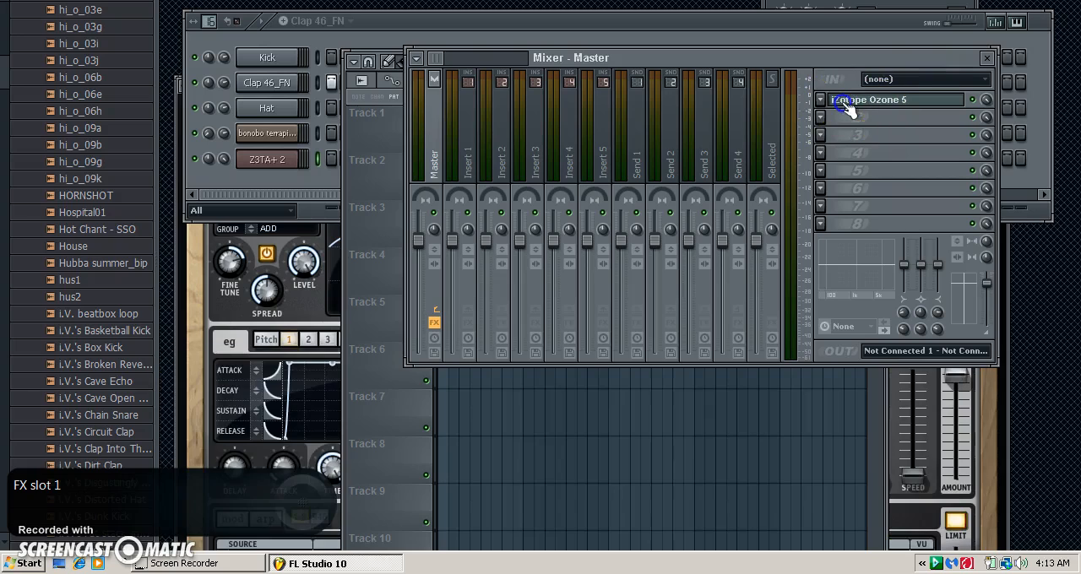